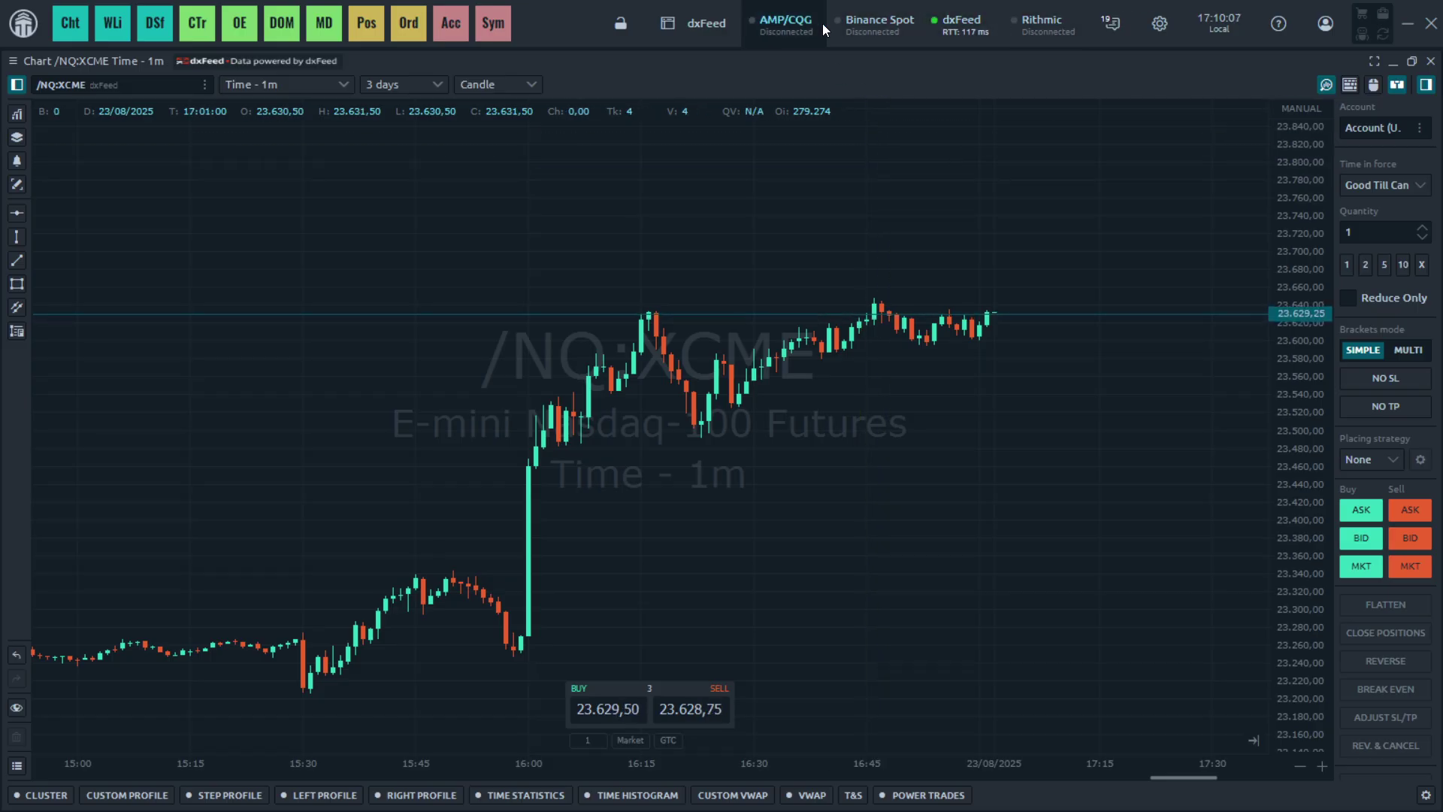
- Look through the dxFeed, Binance Spot and Crypto.com connection settings
left_click(967, 22)
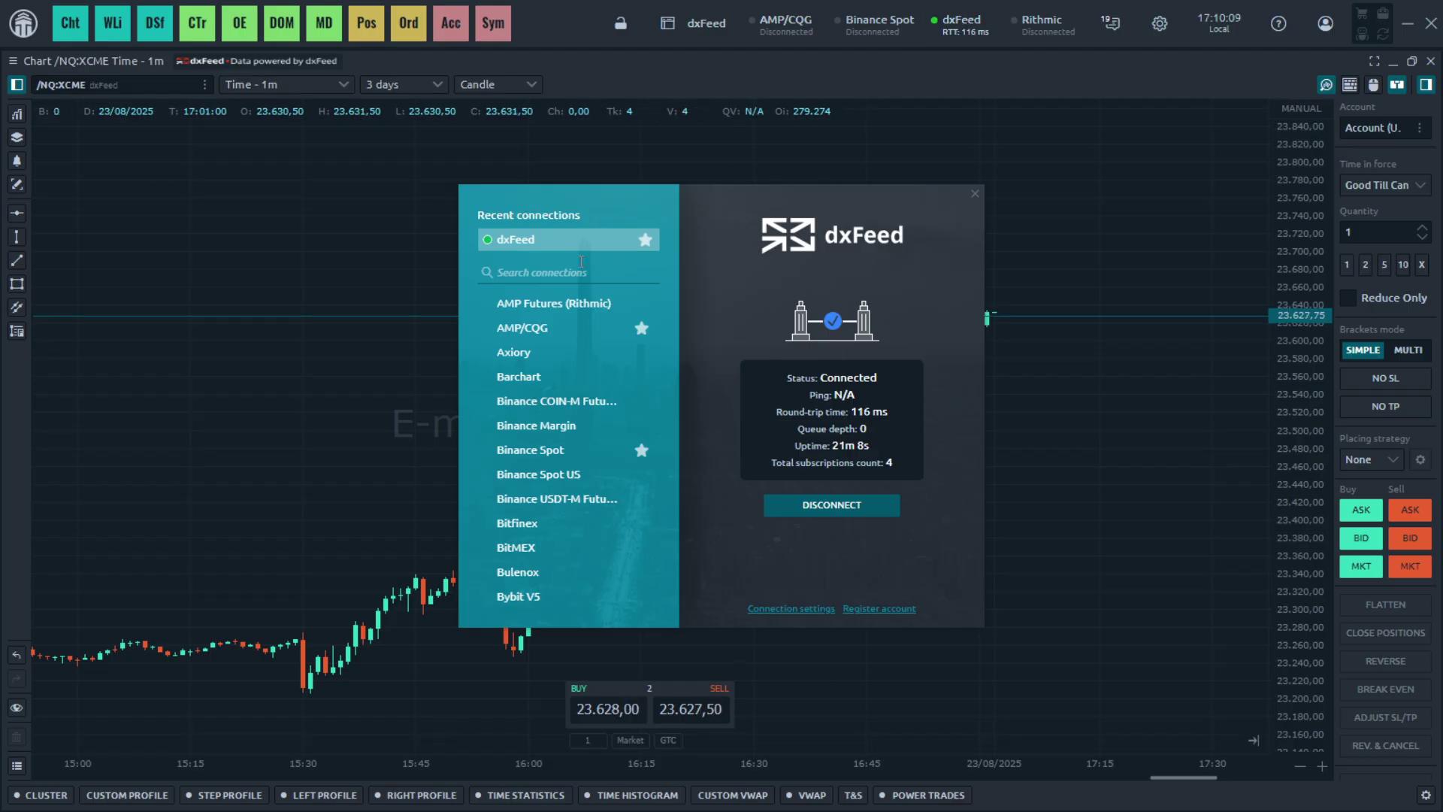
scroll(576, 309, "up", 2)
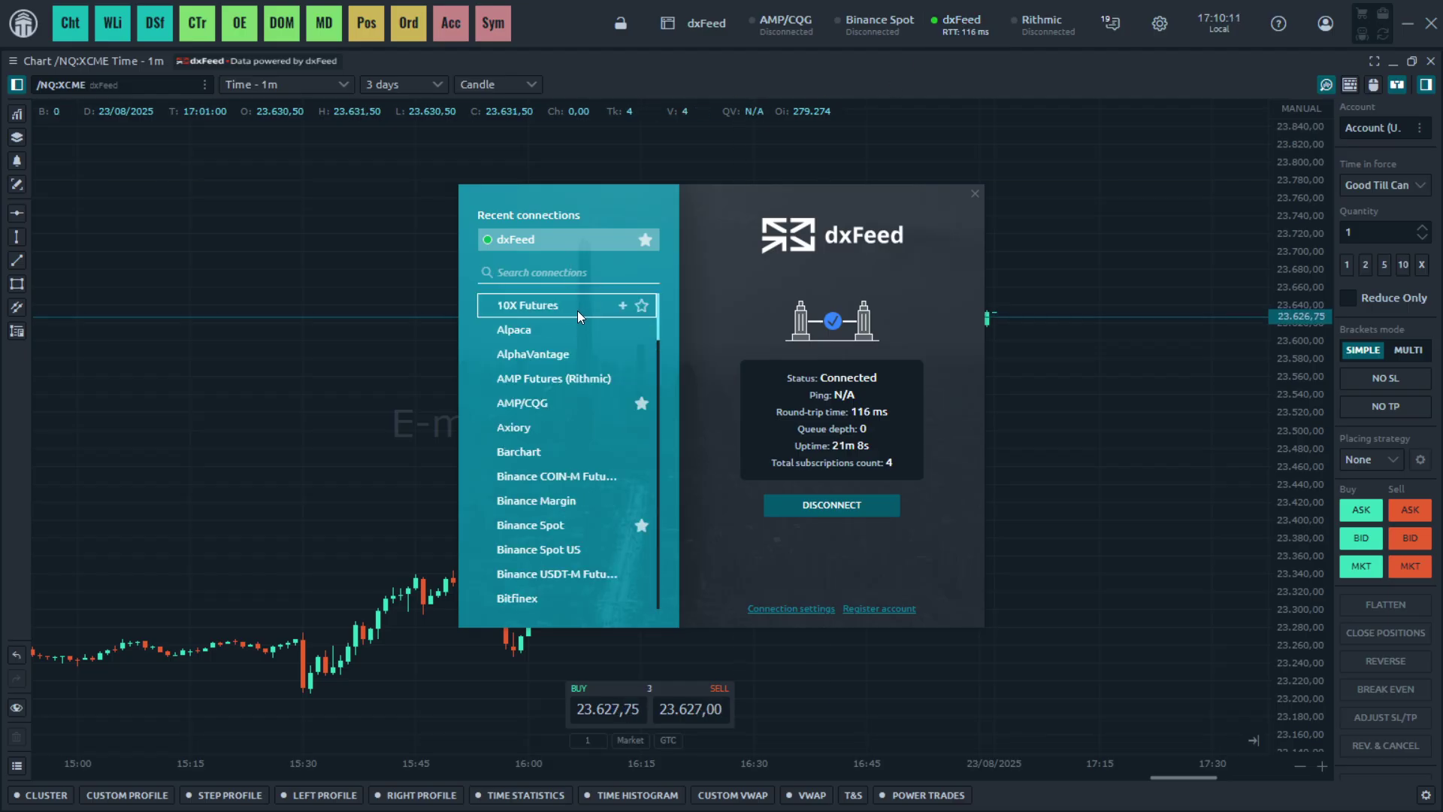
scroll(575, 345, "down", 3)
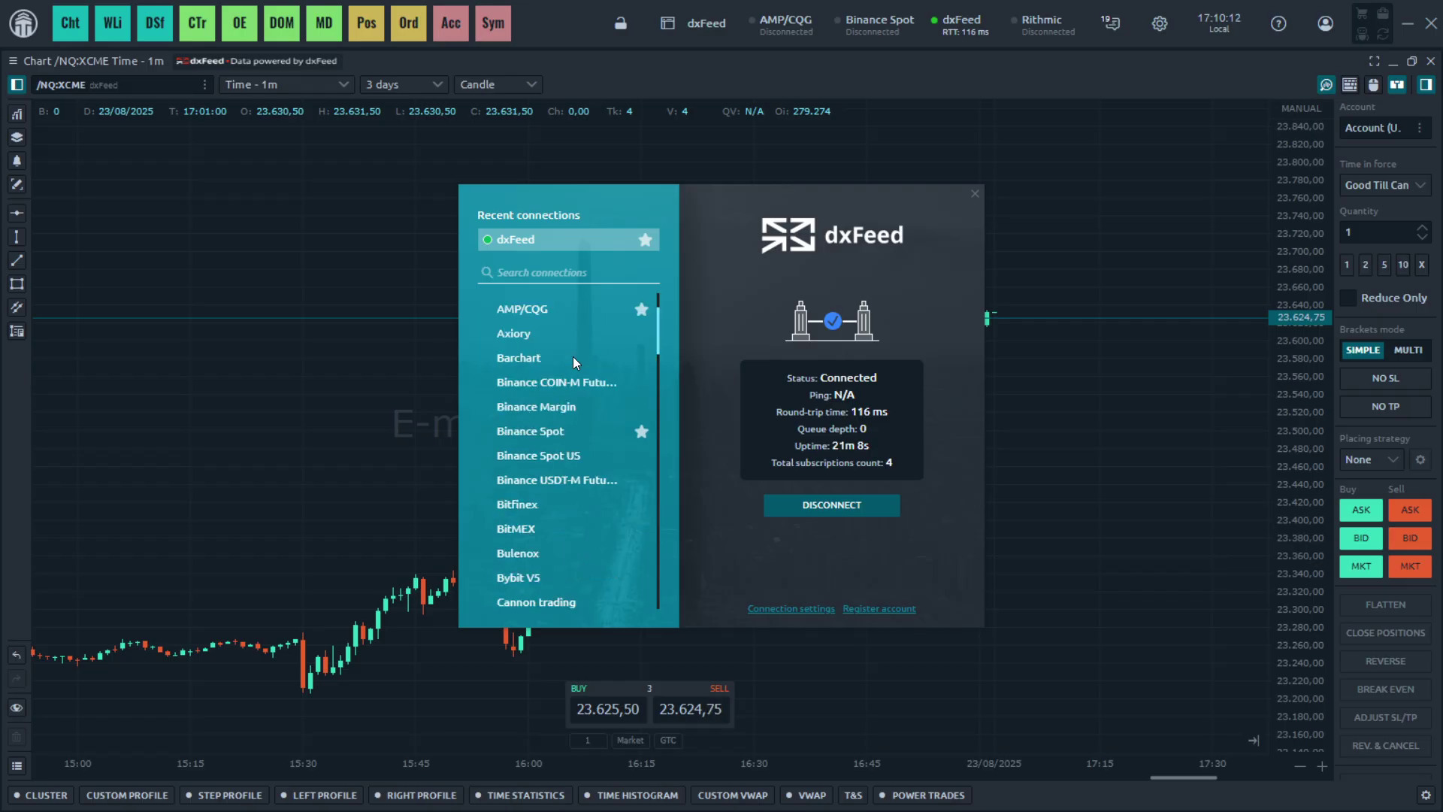
left_click(527, 433)
scroll(552, 398, "down", 5)
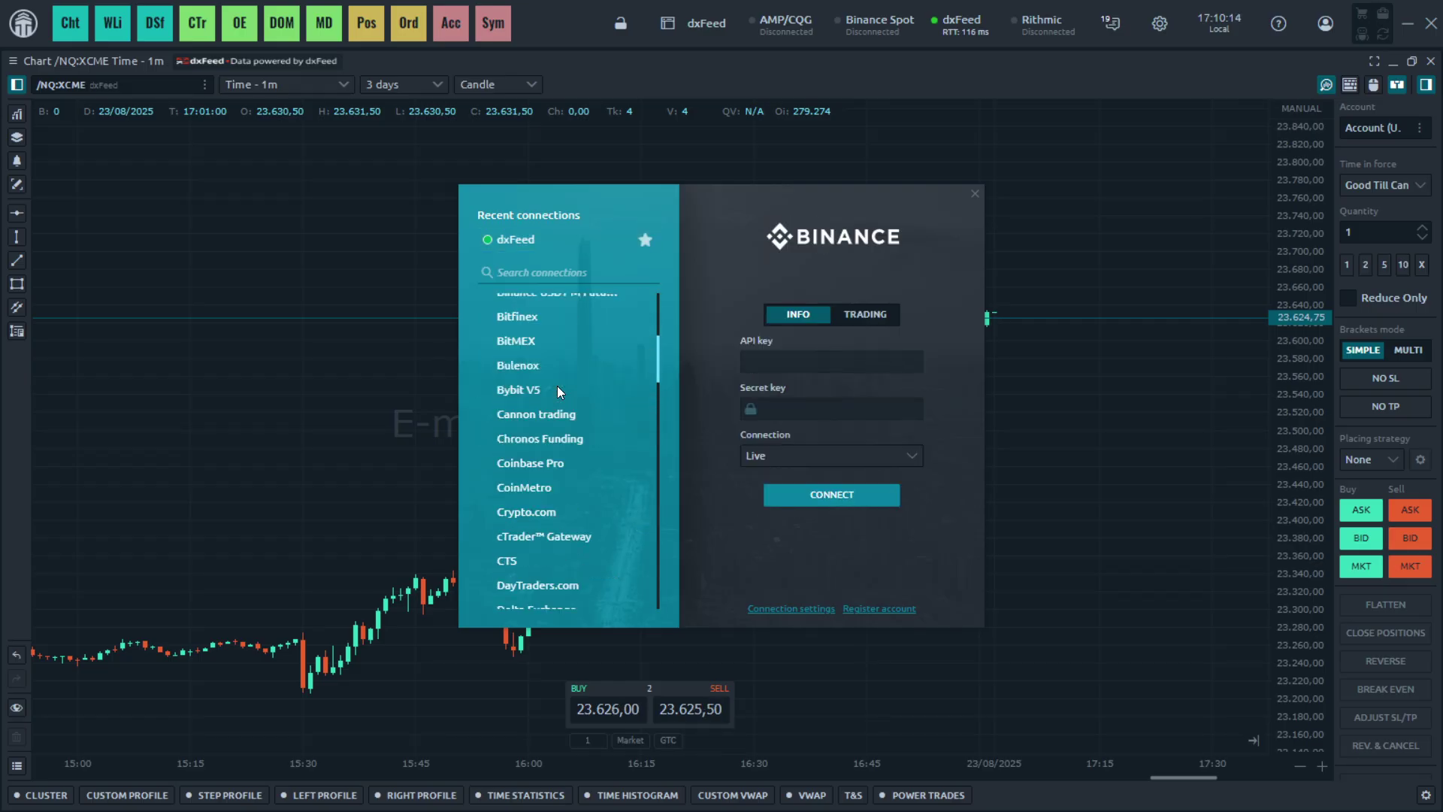
left_click(544, 509)
scroll(550, 404, "down", 8)
scroll(547, 392, "down", 2)
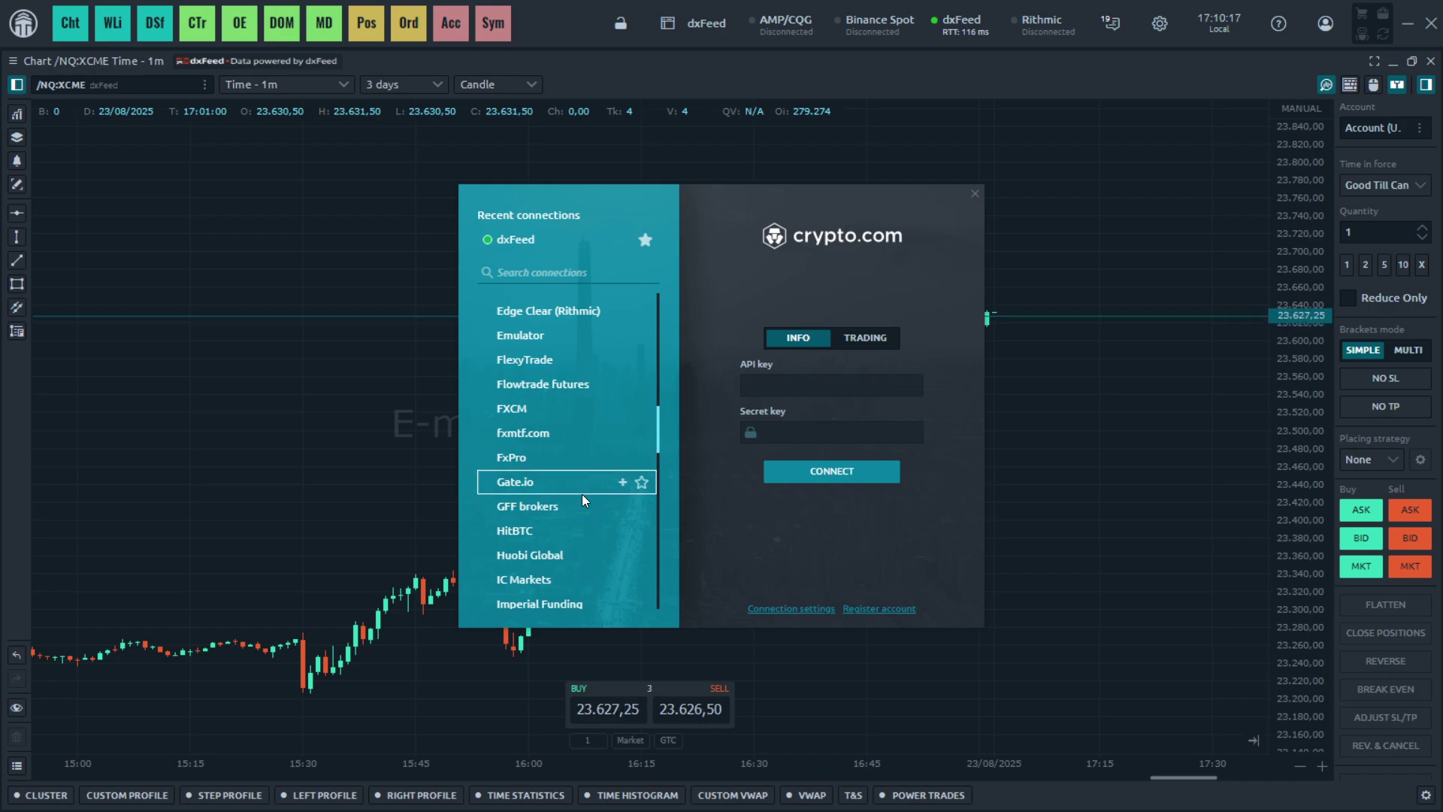
scroll(544, 497, "down", 2)
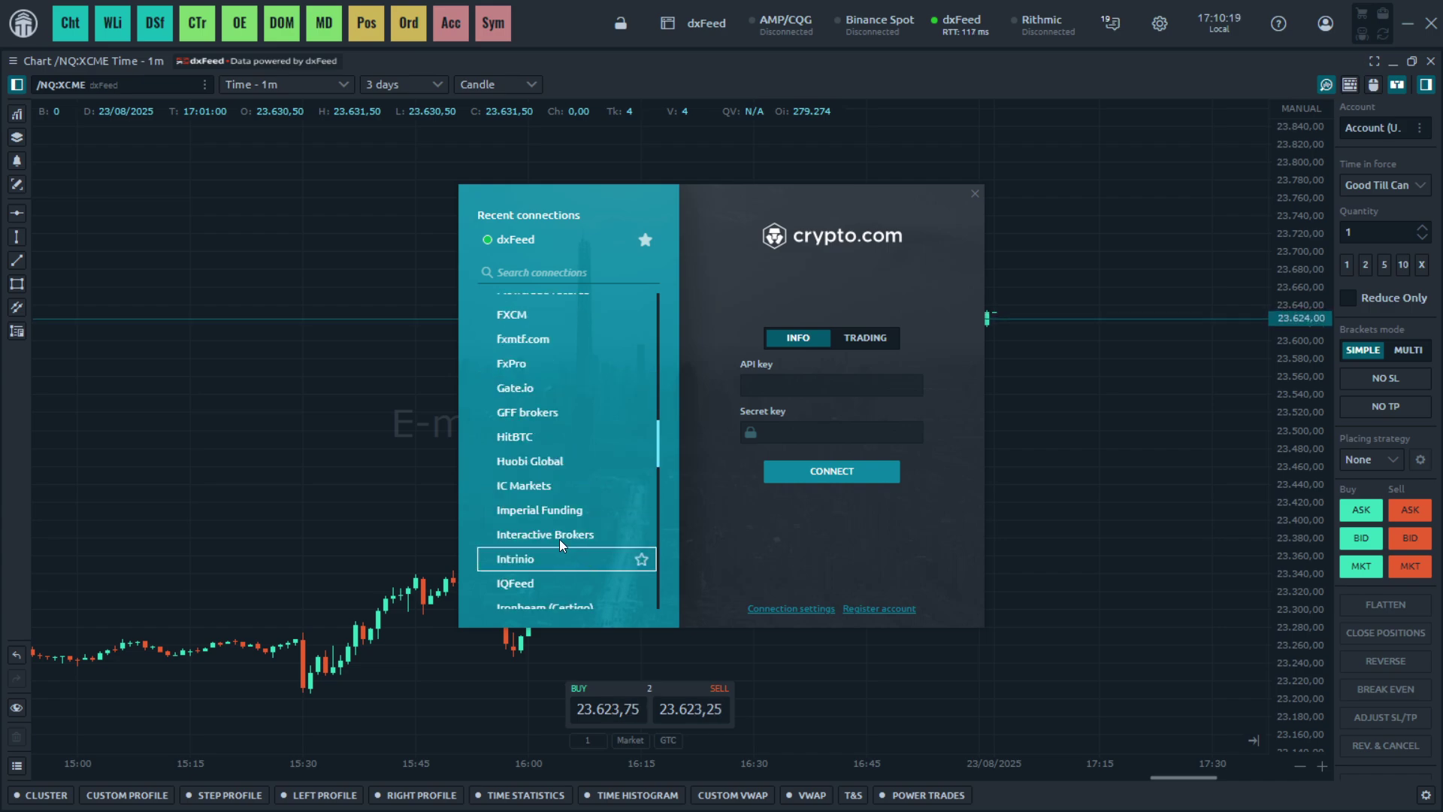
- Check the IC Markets and Bulenox connection settings, then close the connections dialog
left_click(535, 489)
scroll(534, 490, "down", 4)
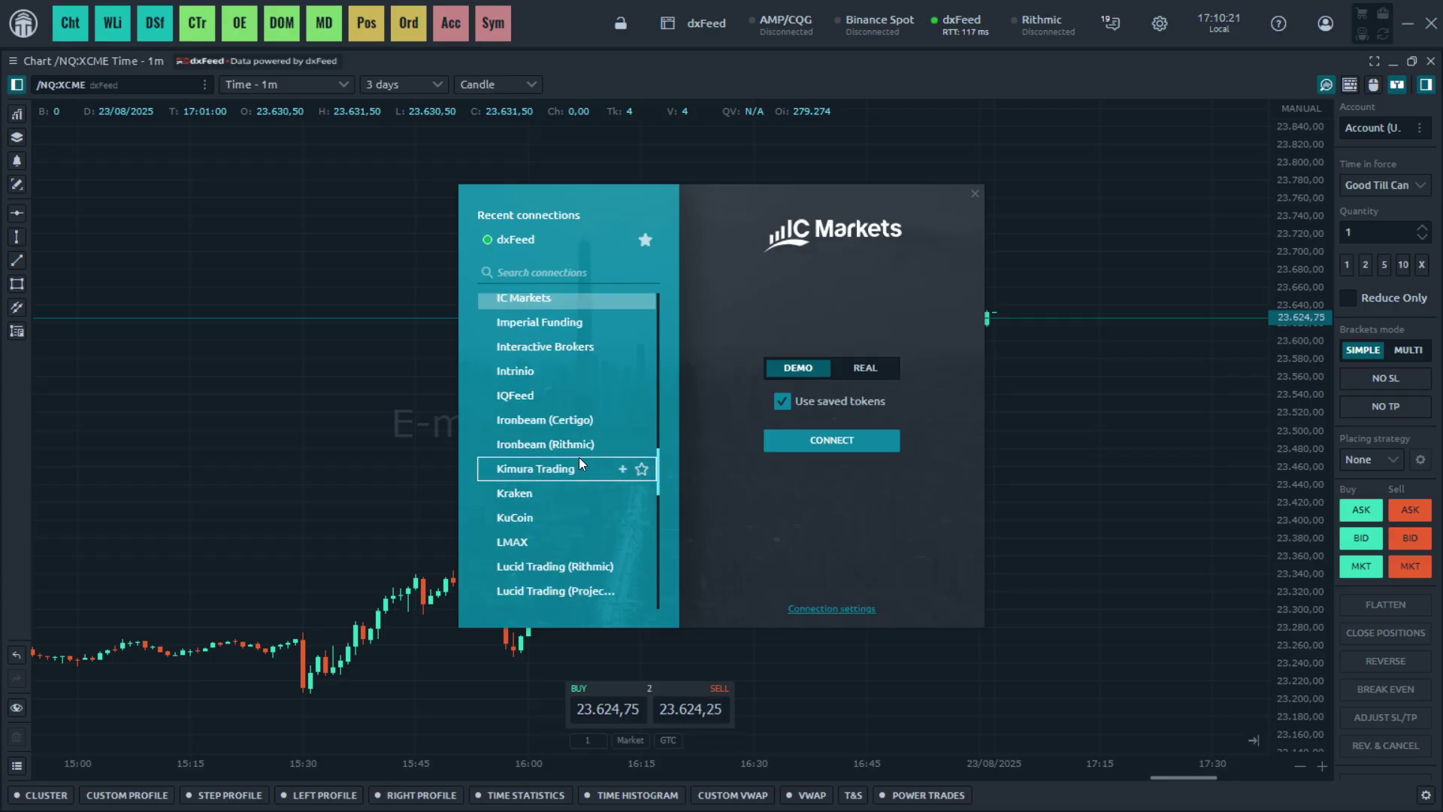
scroll(531, 379, "up", 10)
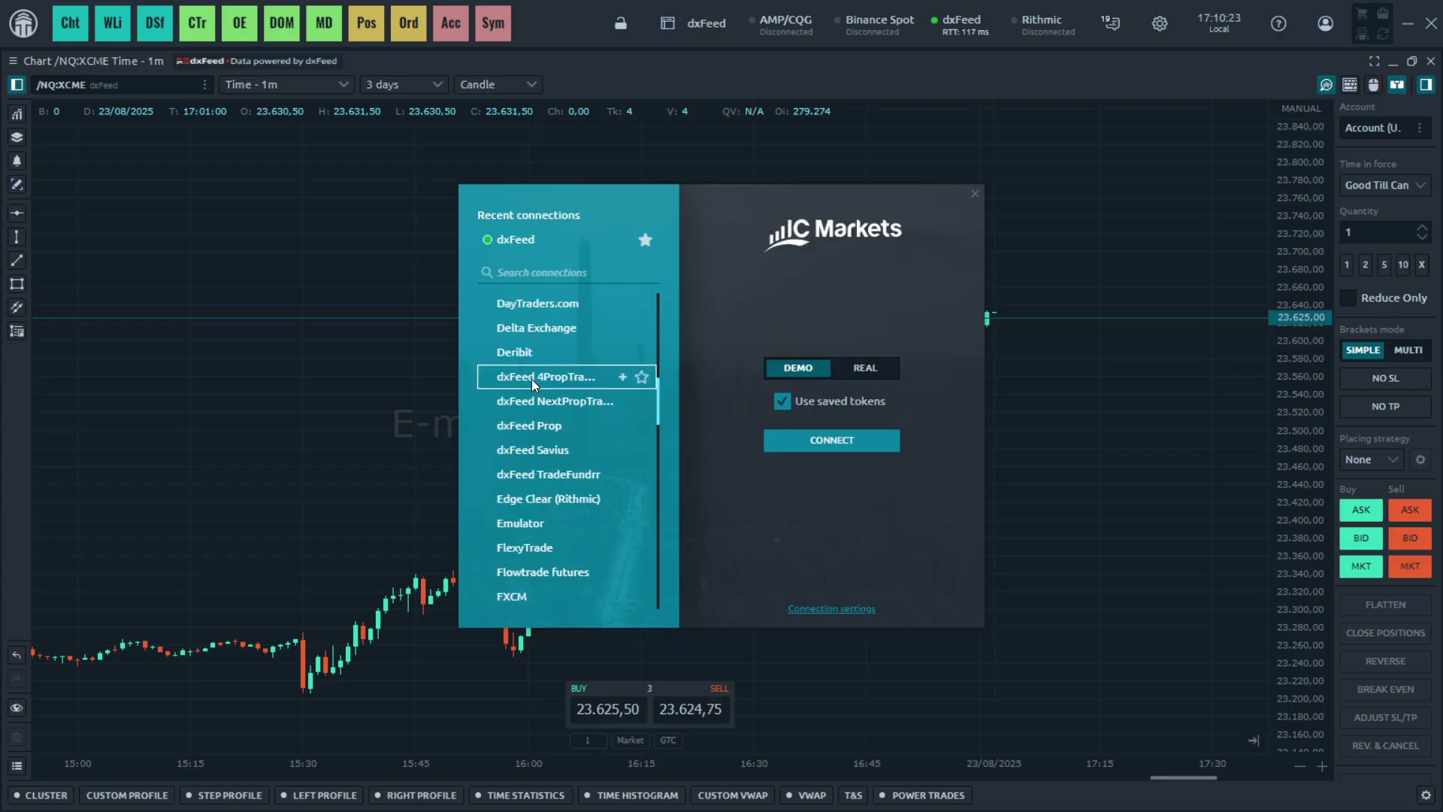
scroll(531, 379, "up", 6)
left_click(538, 363)
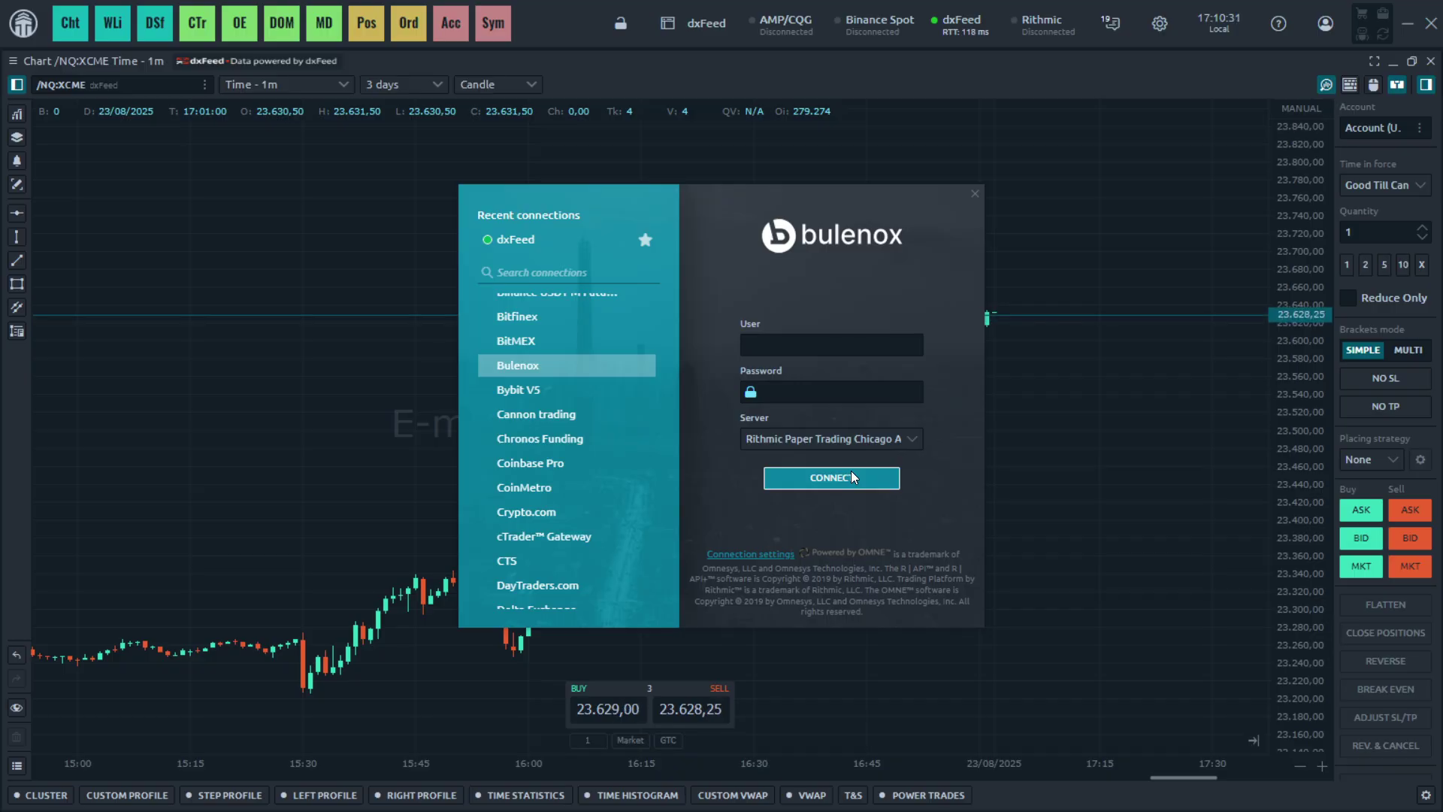
left_click(975, 195)
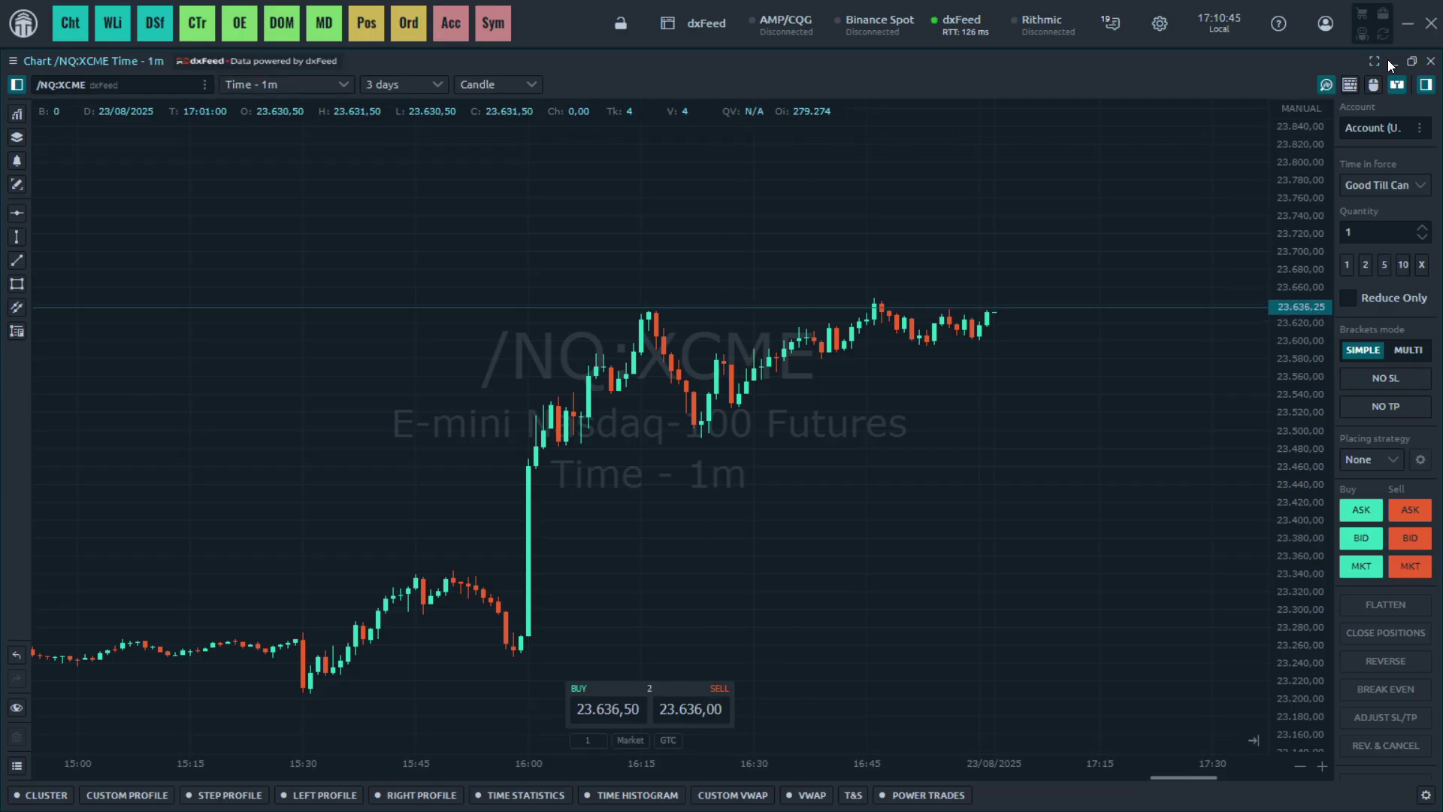
- Close the /NQ:XCME chart panel and browse the list of launchable panels
left_click(1431, 62)
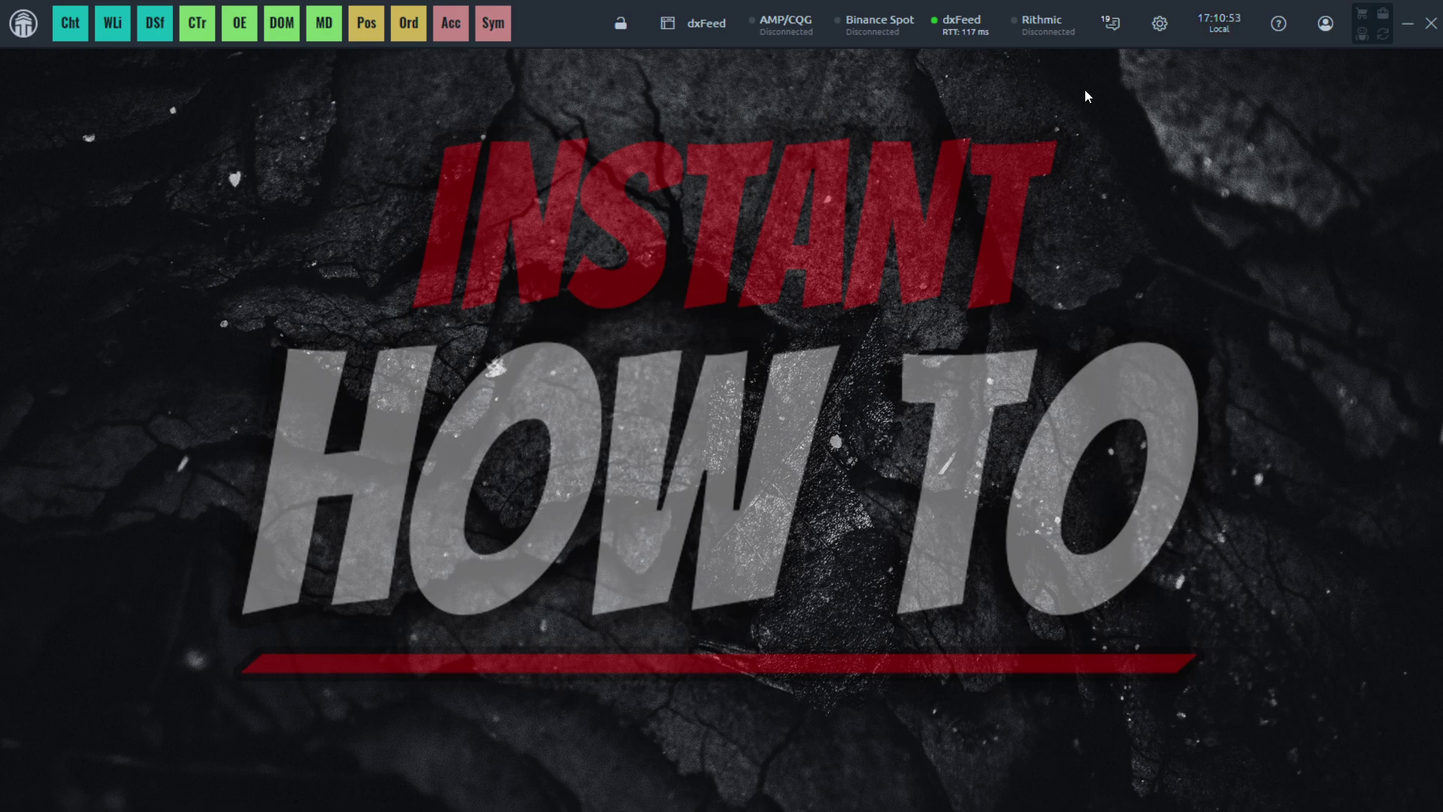
left_click(23, 27)
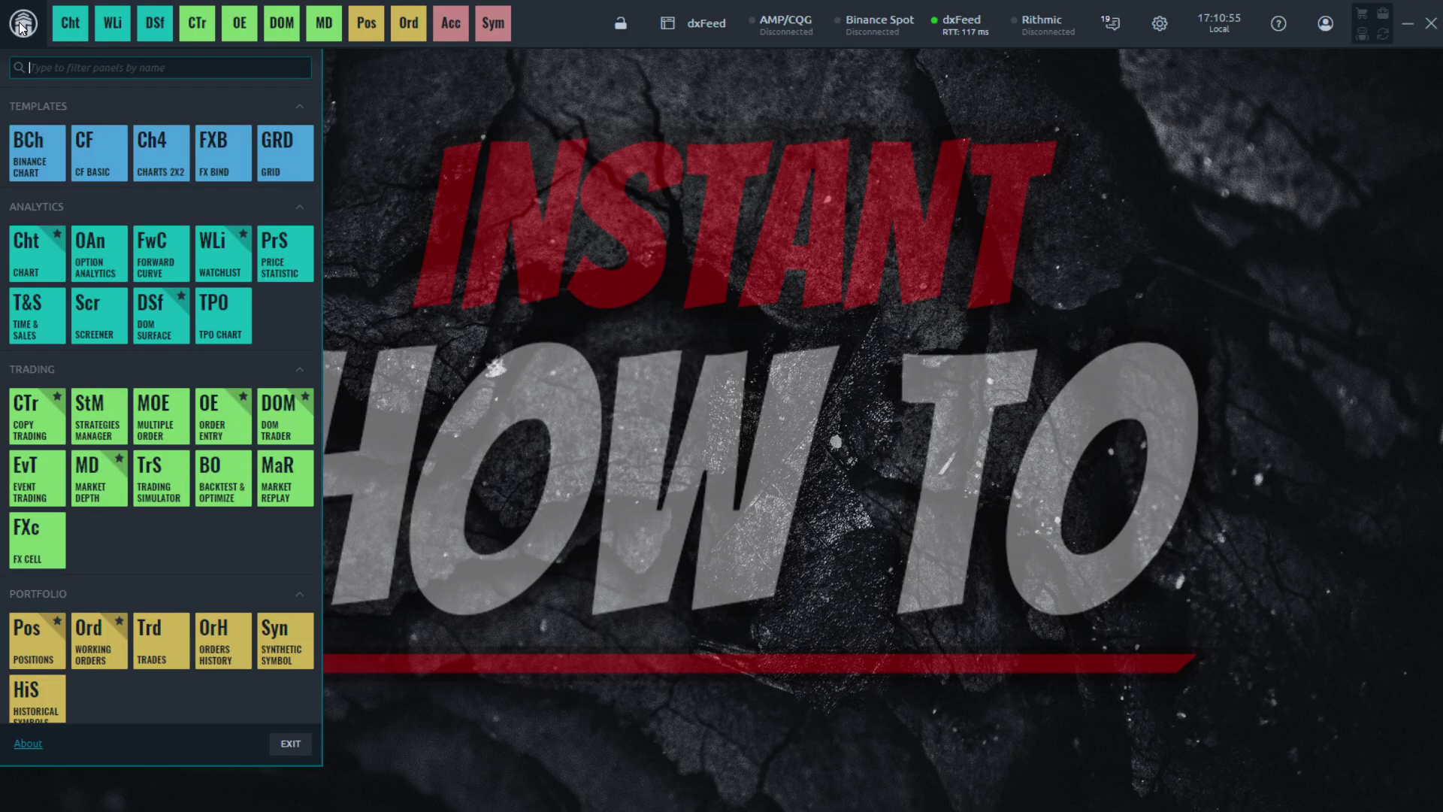
scroll(67, 167, "down", 5)
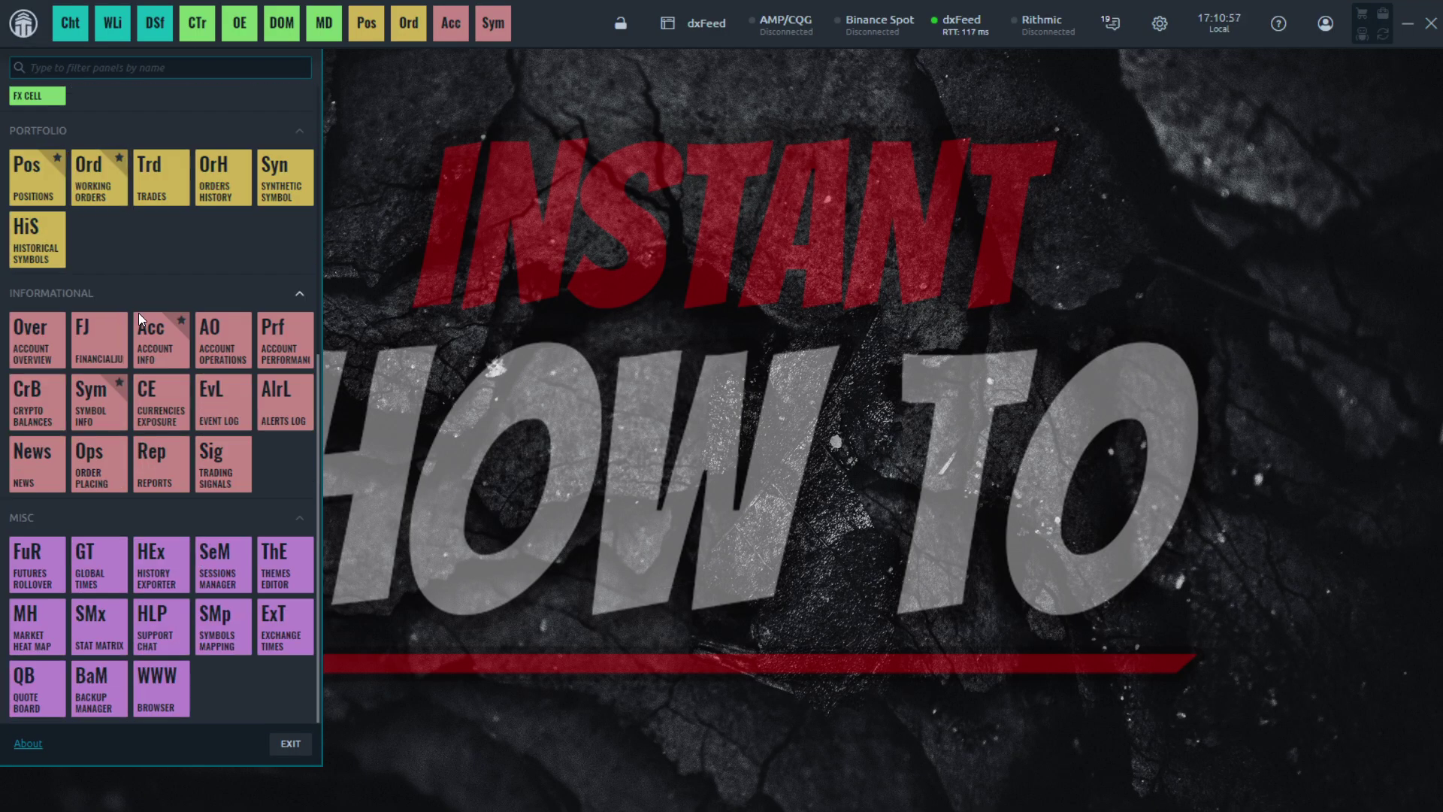
scroll(169, 408, "up", 5)
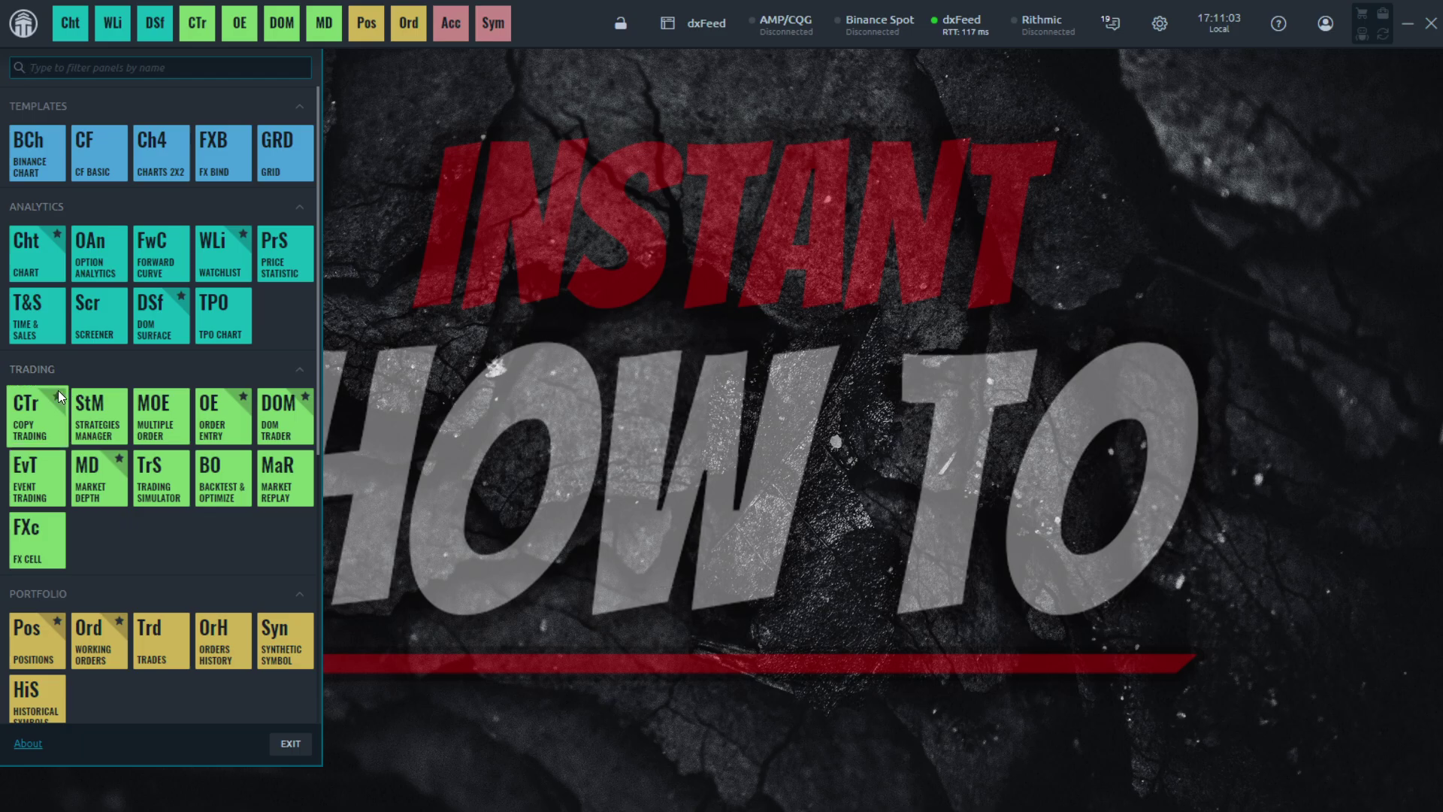
scroll(60, 385, "down", 5)
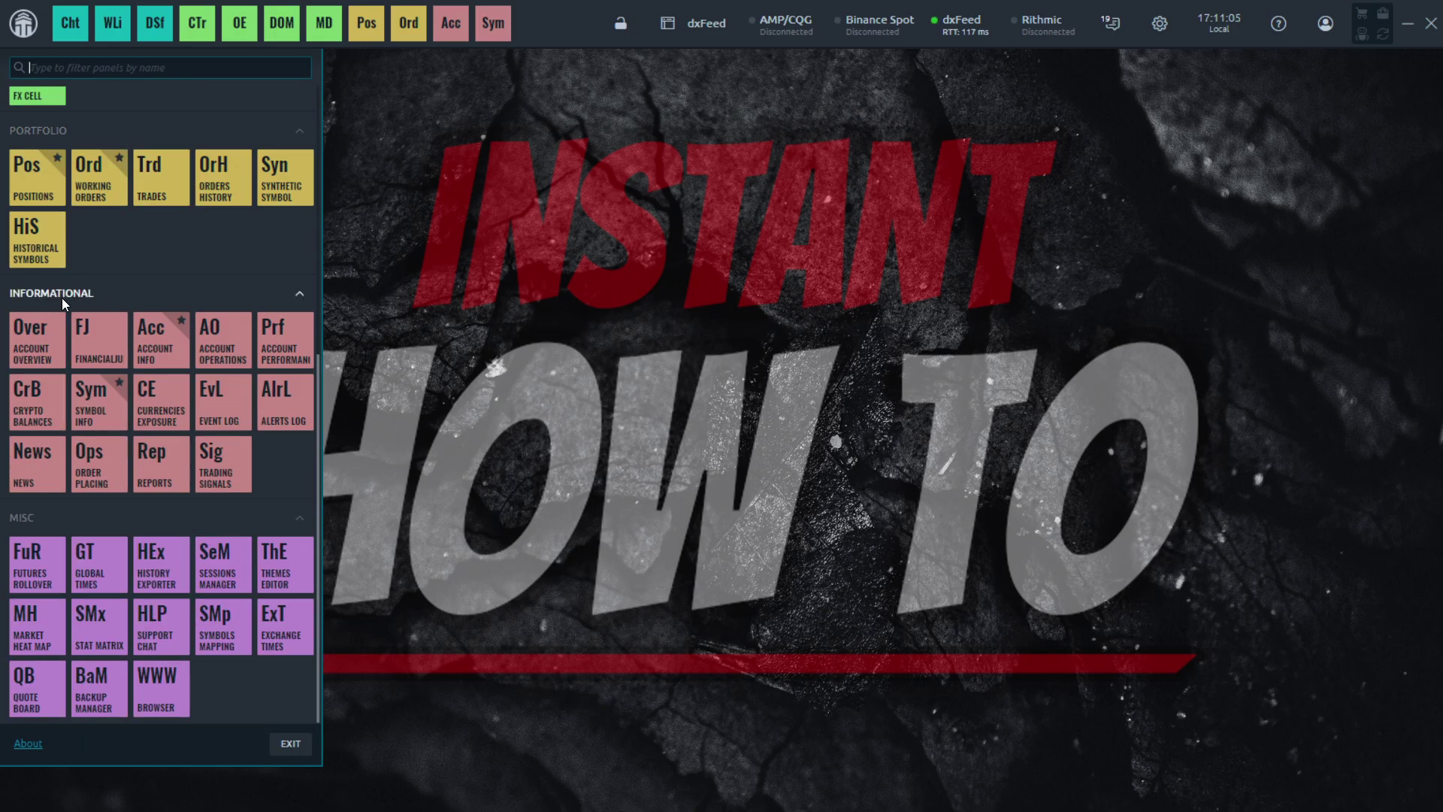
scroll(35, 529, "up", 5)
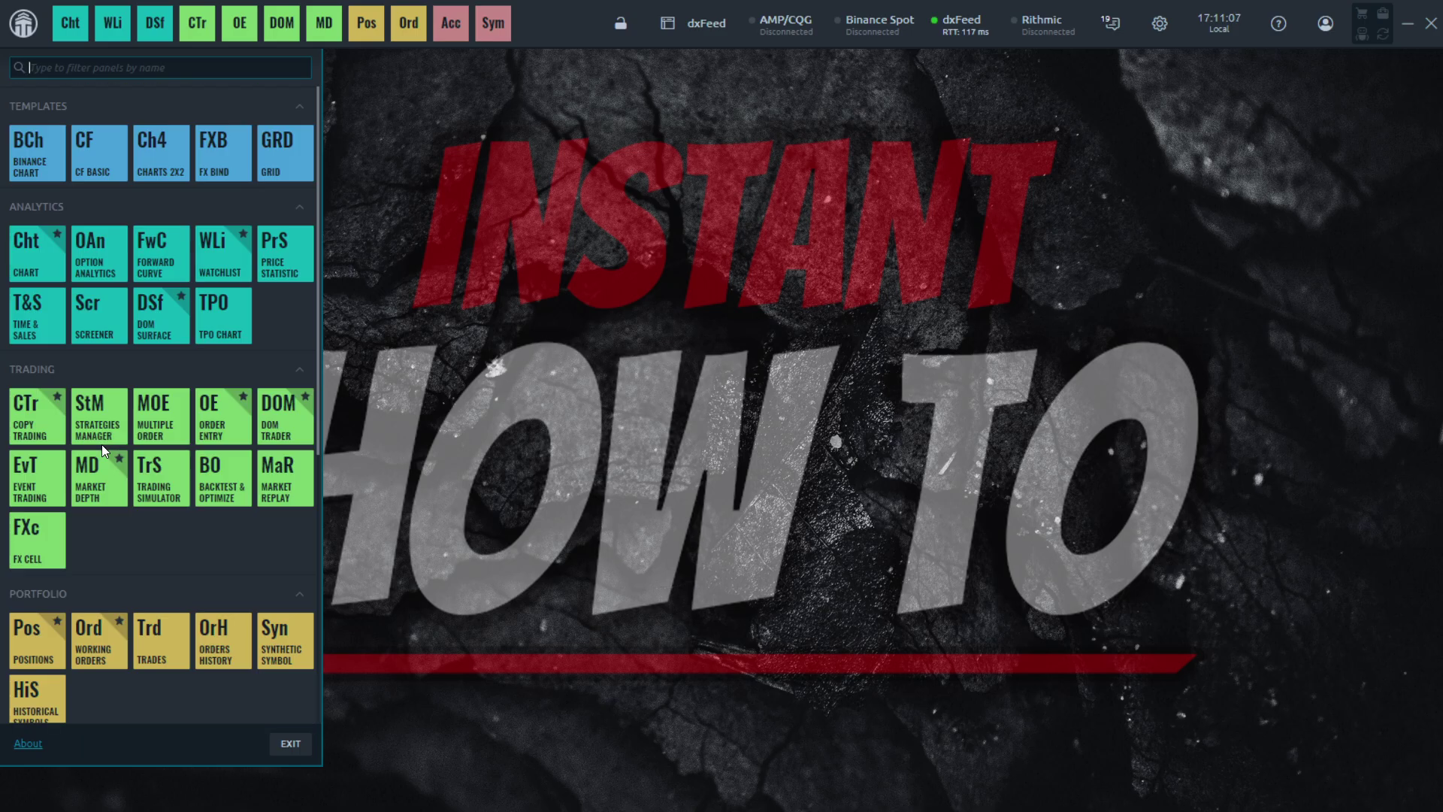
- Open the Binance chart template, close the BTC/USDT chart, and bring the panels list back
left_click(47, 156)
left_click(1136, 168)
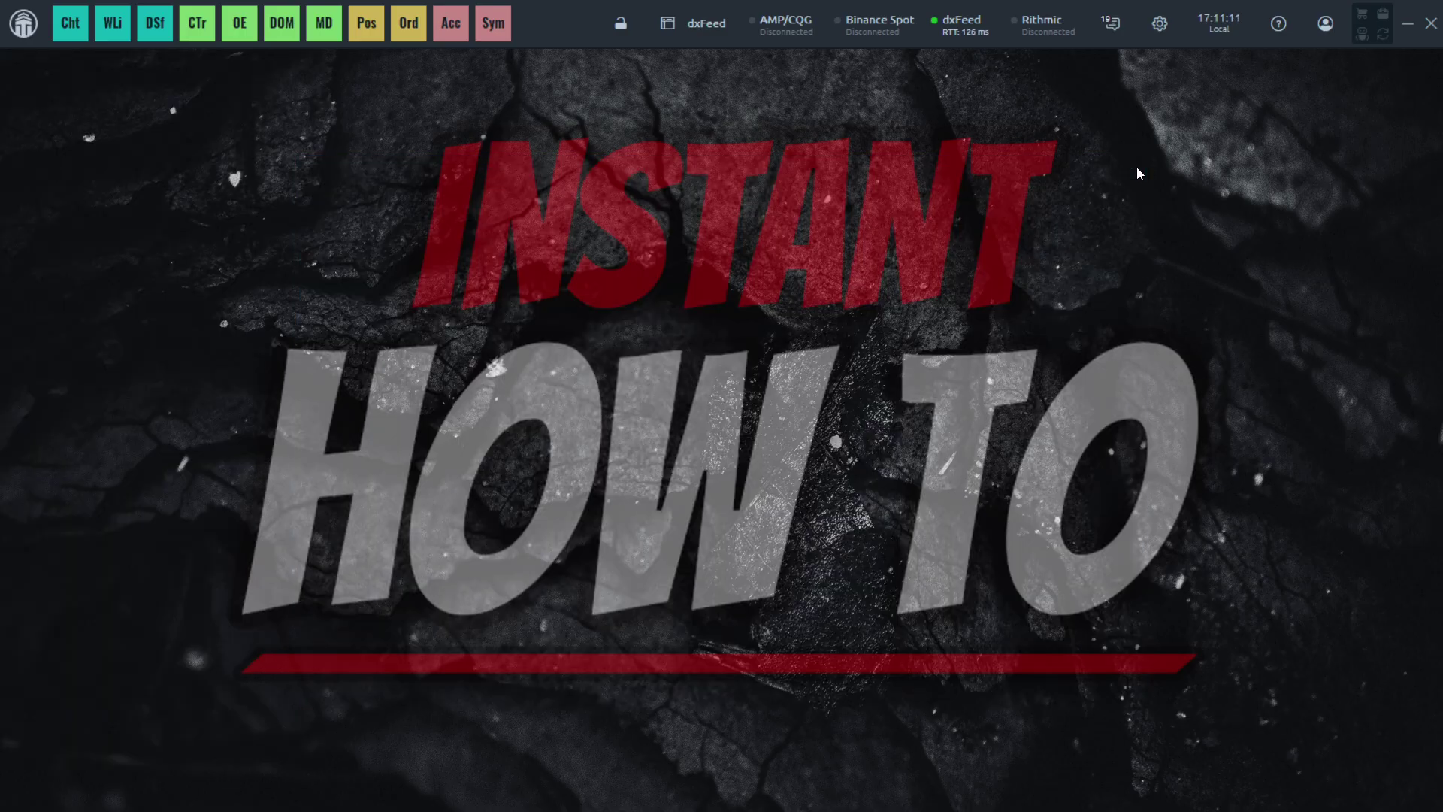
left_click(24, 28)
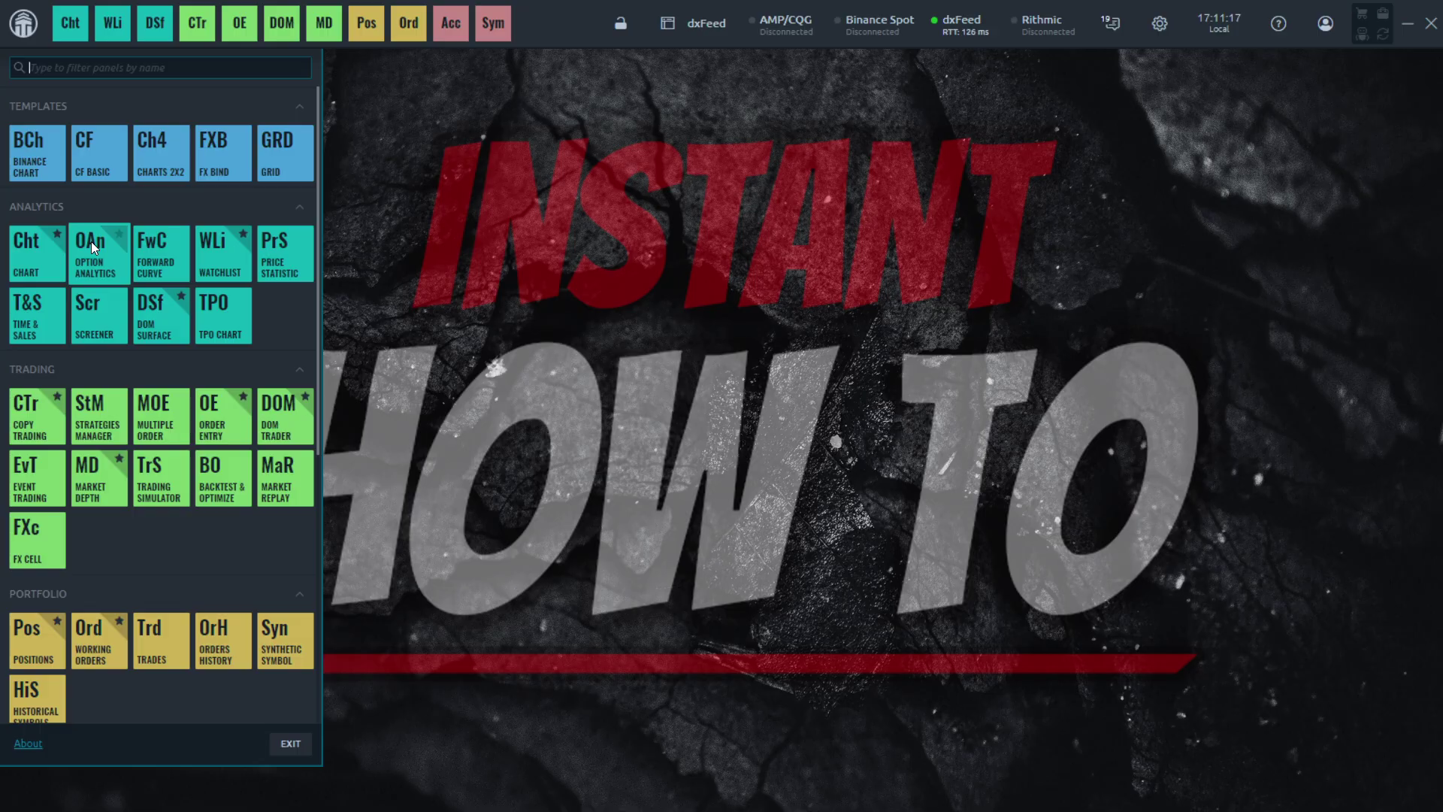
- Open a new /NQ:XCME 1-minute chart, maximize it, and browse the panels list again
left_click(45, 261)
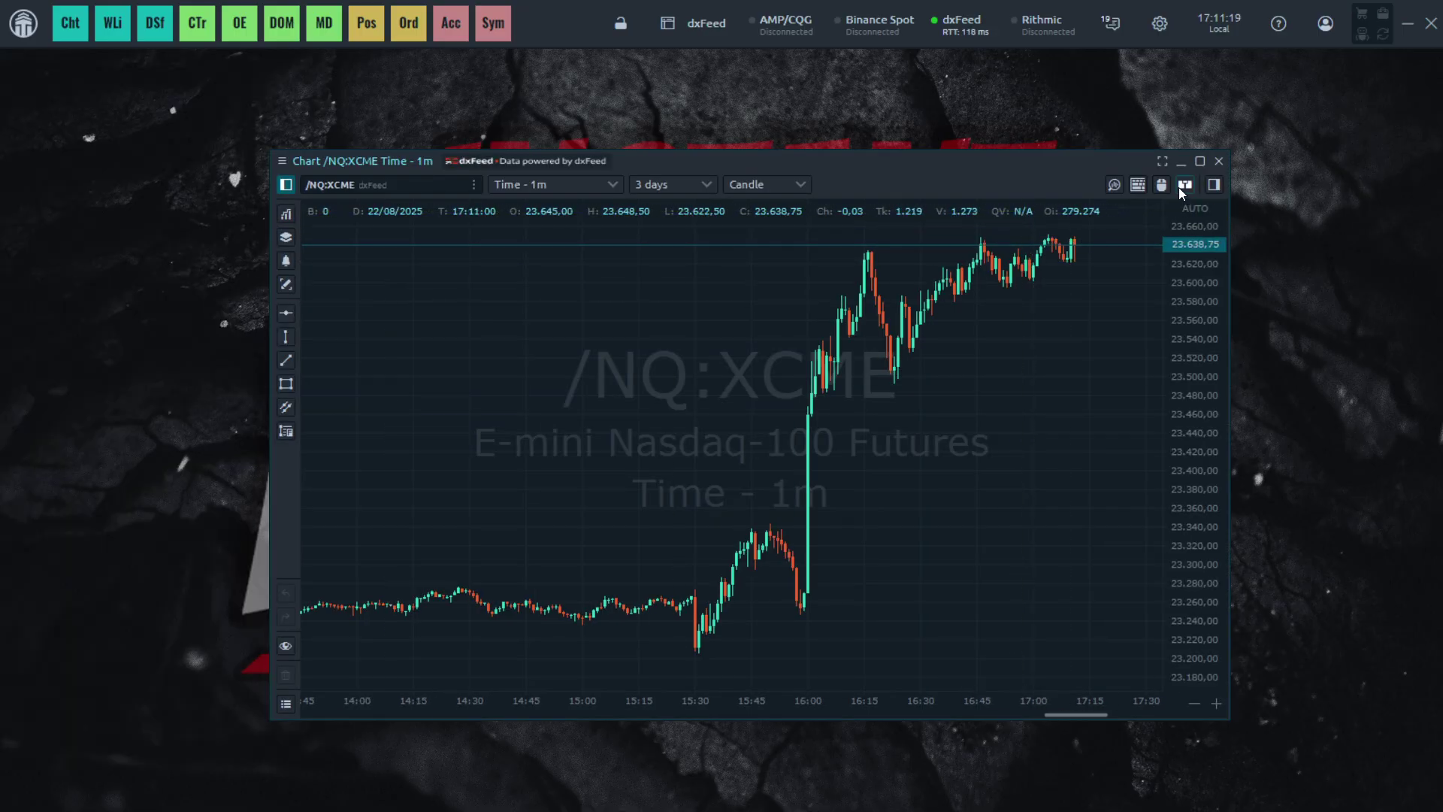
left_click(1200, 161)
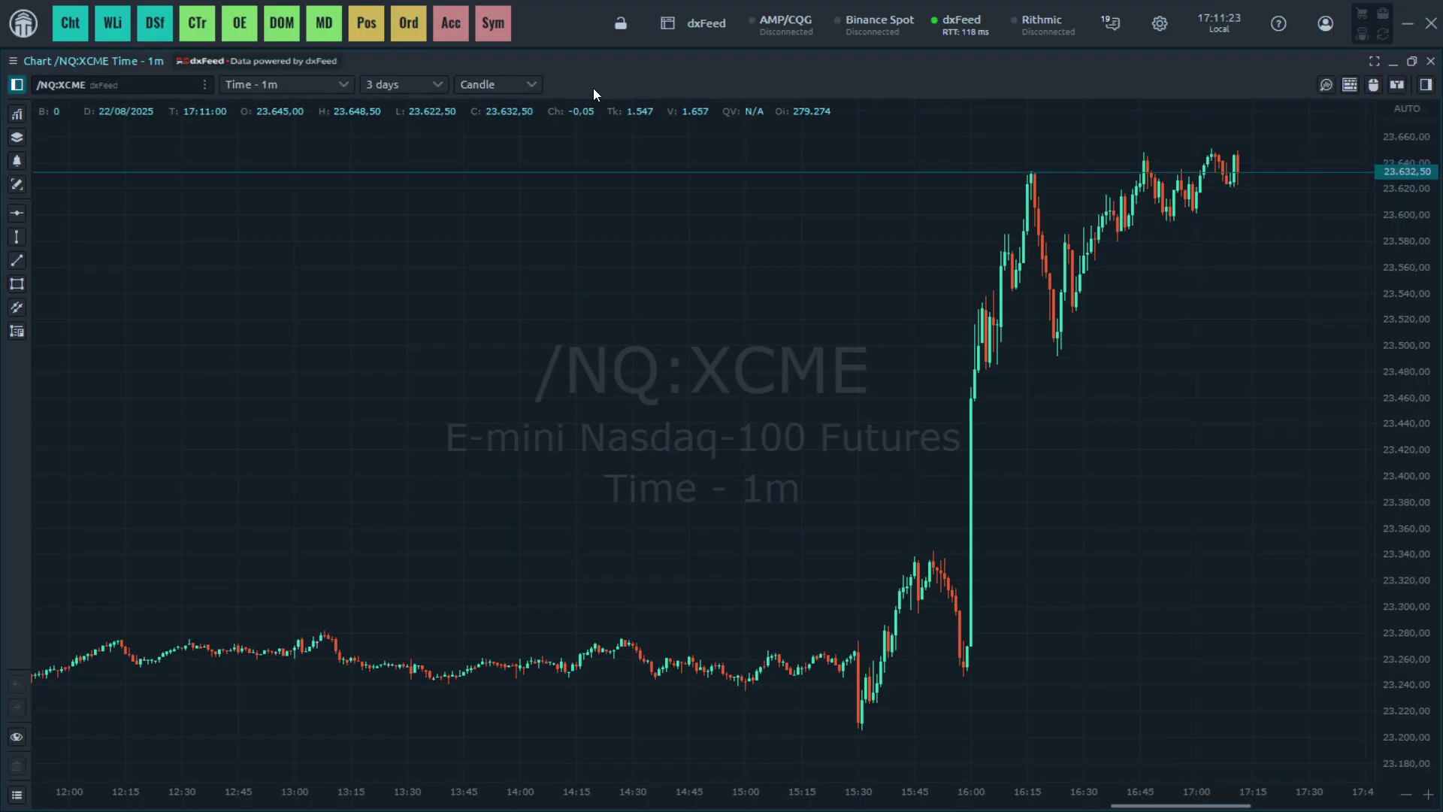
left_click(24, 23)
scroll(121, 426, "down", 3)
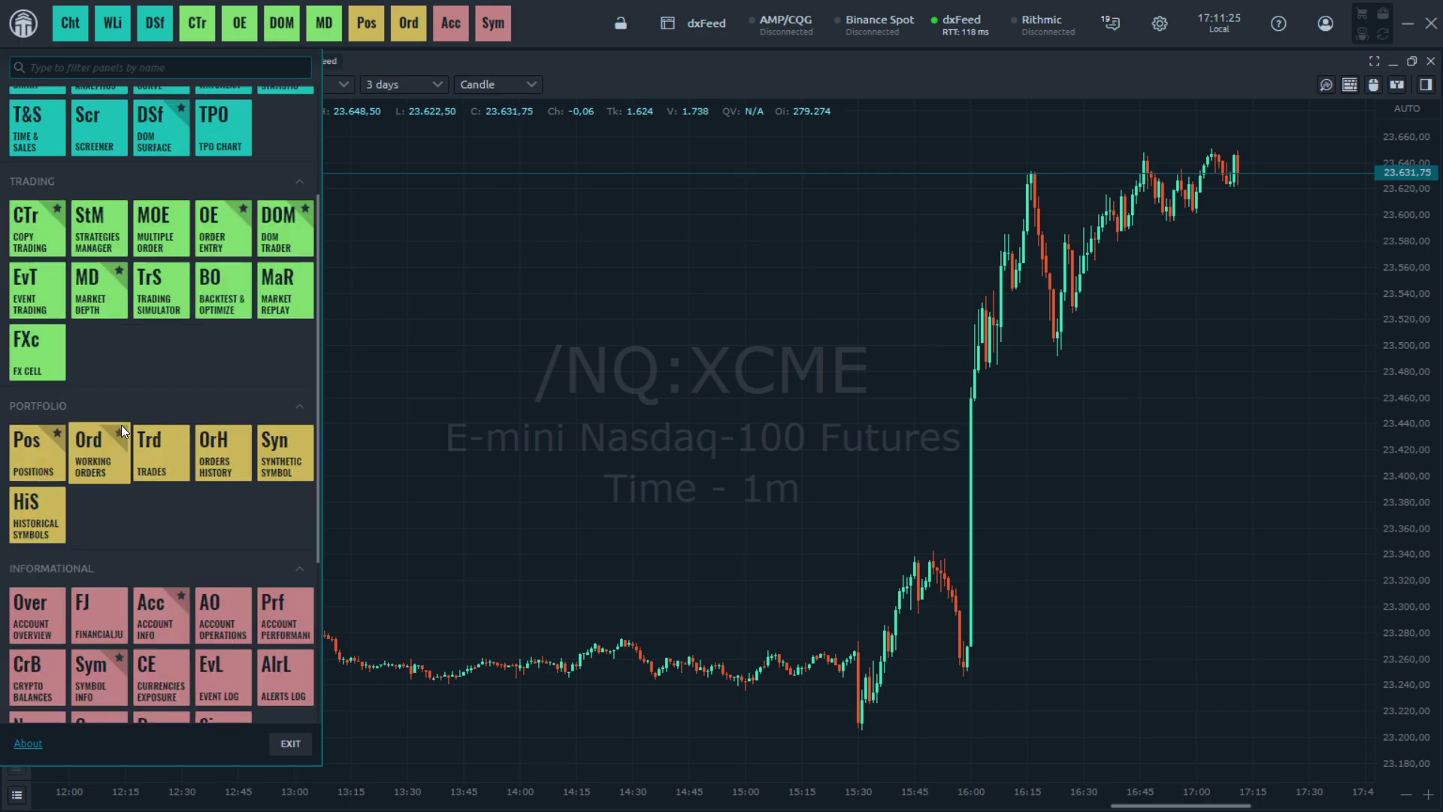
scroll(120, 426, "down", 3)
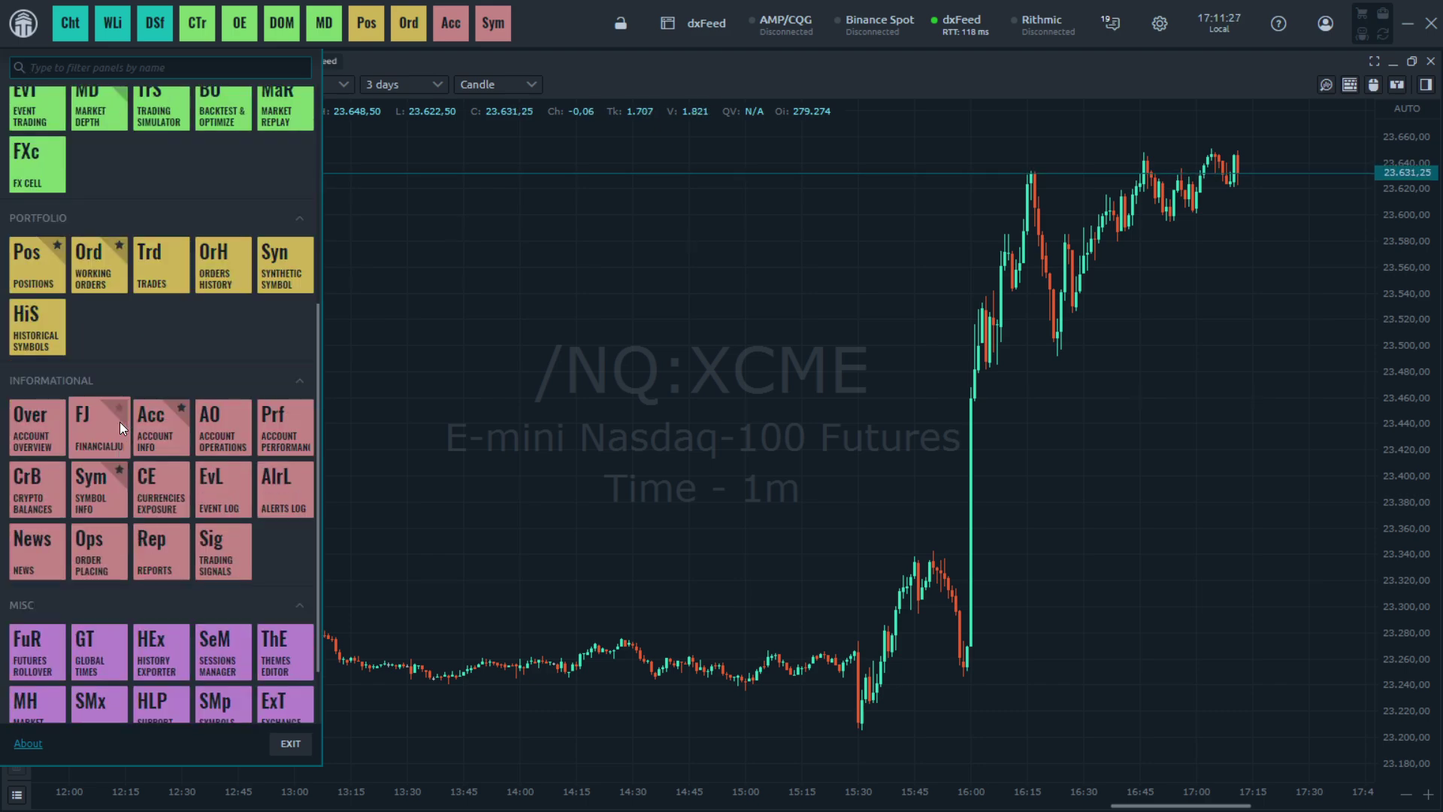
scroll(120, 421, "down", 2)
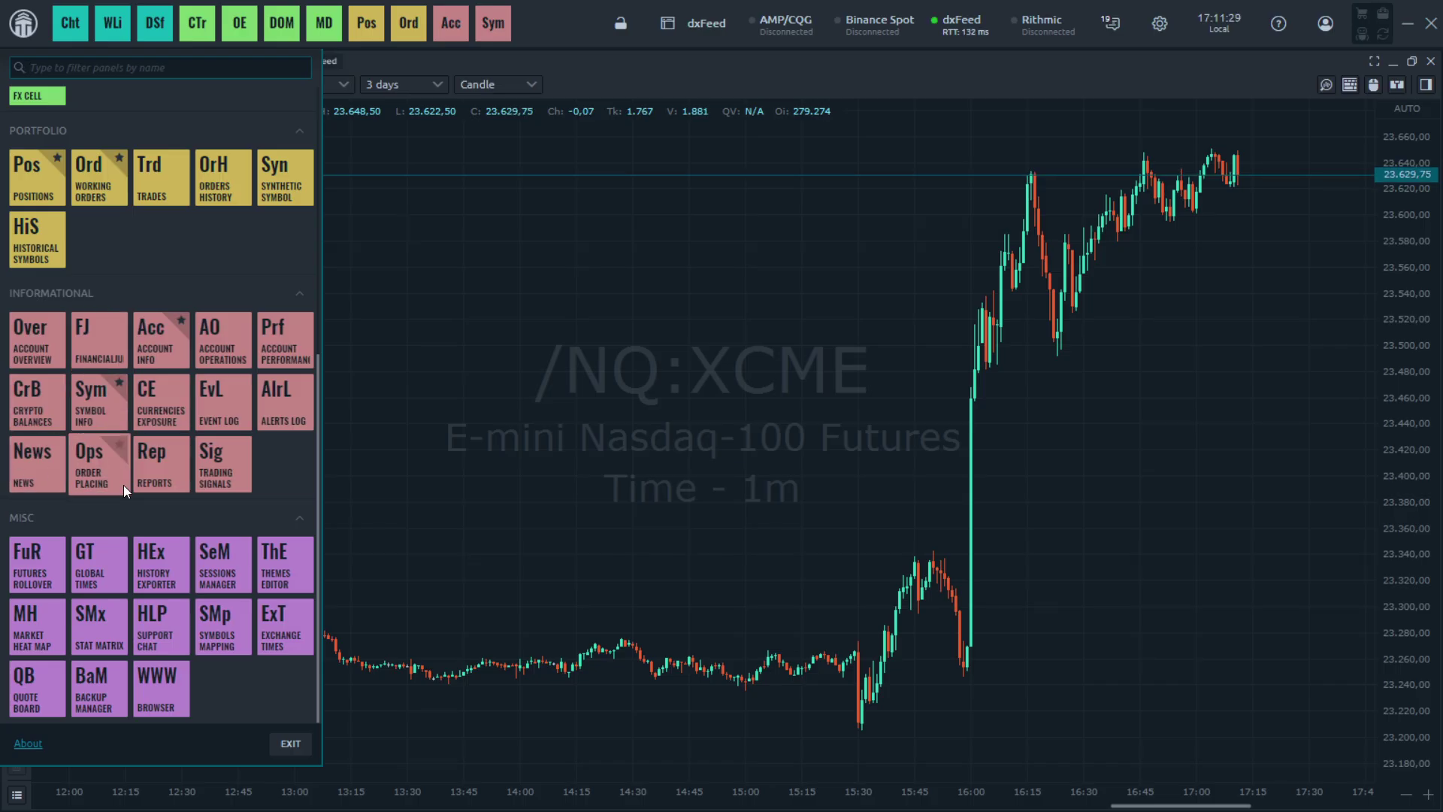
scroll(143, 511, "up", 7)
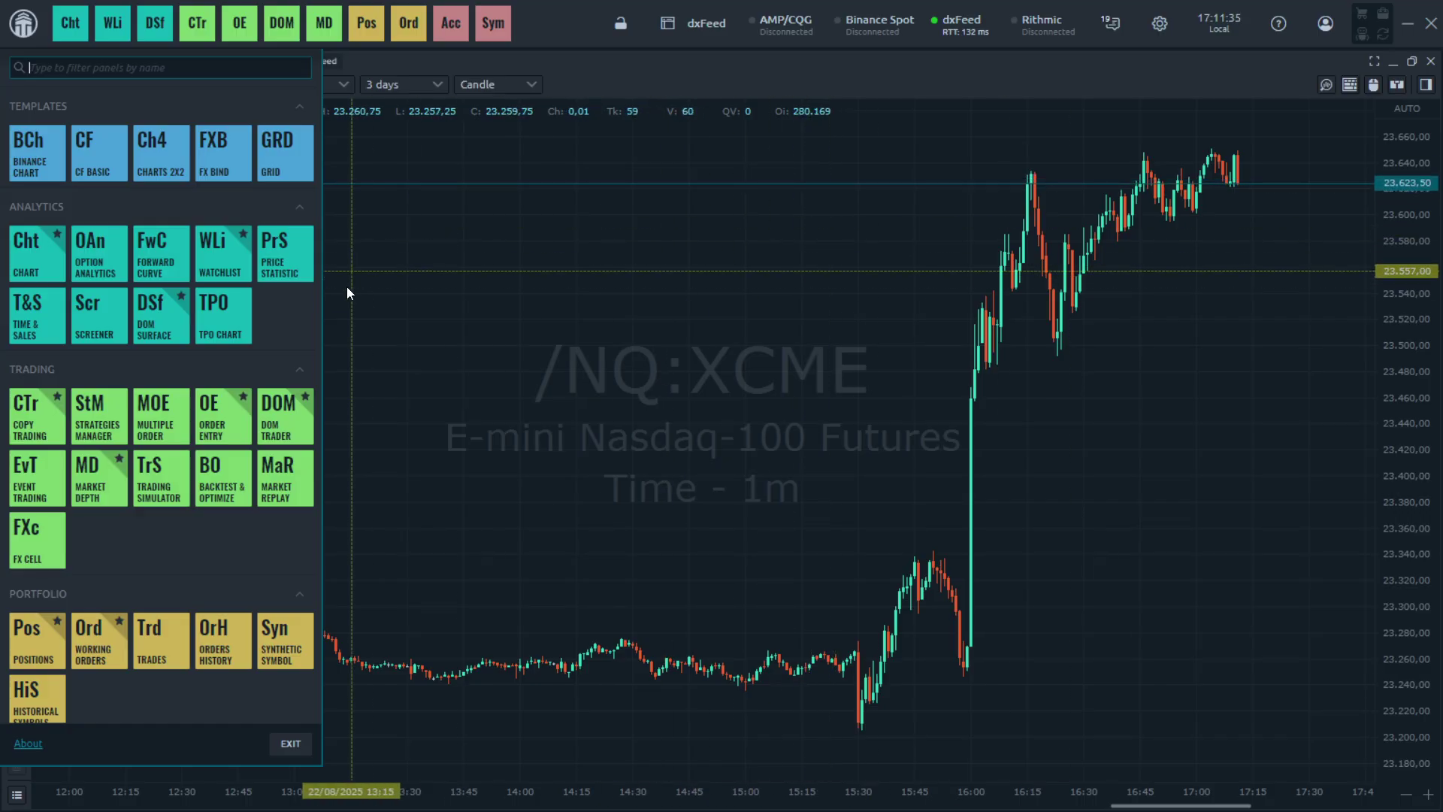
- Open a Copy Trading window, move it up and right, then close it
left_click(39, 419)
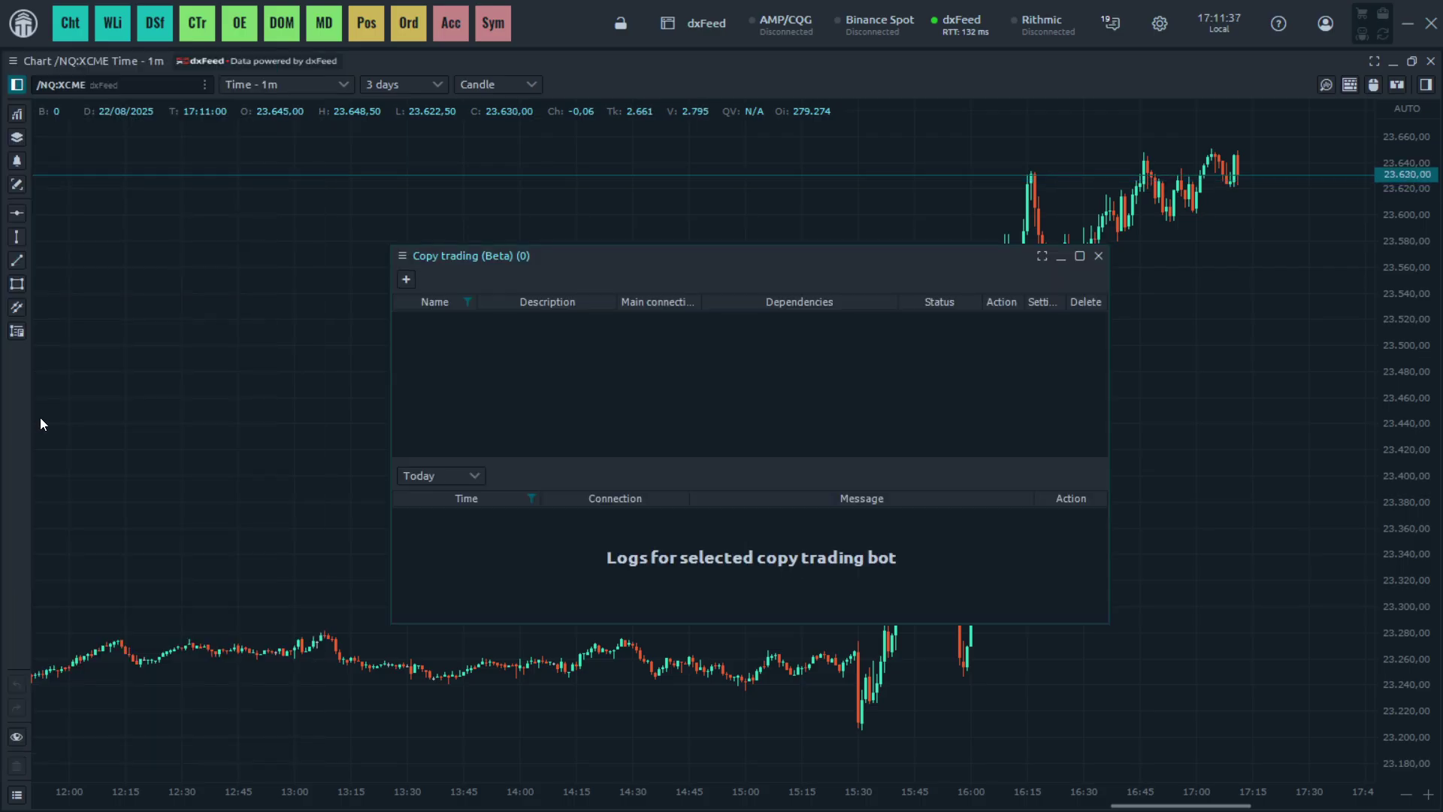
left_click_drag(870, 257, 912, 204)
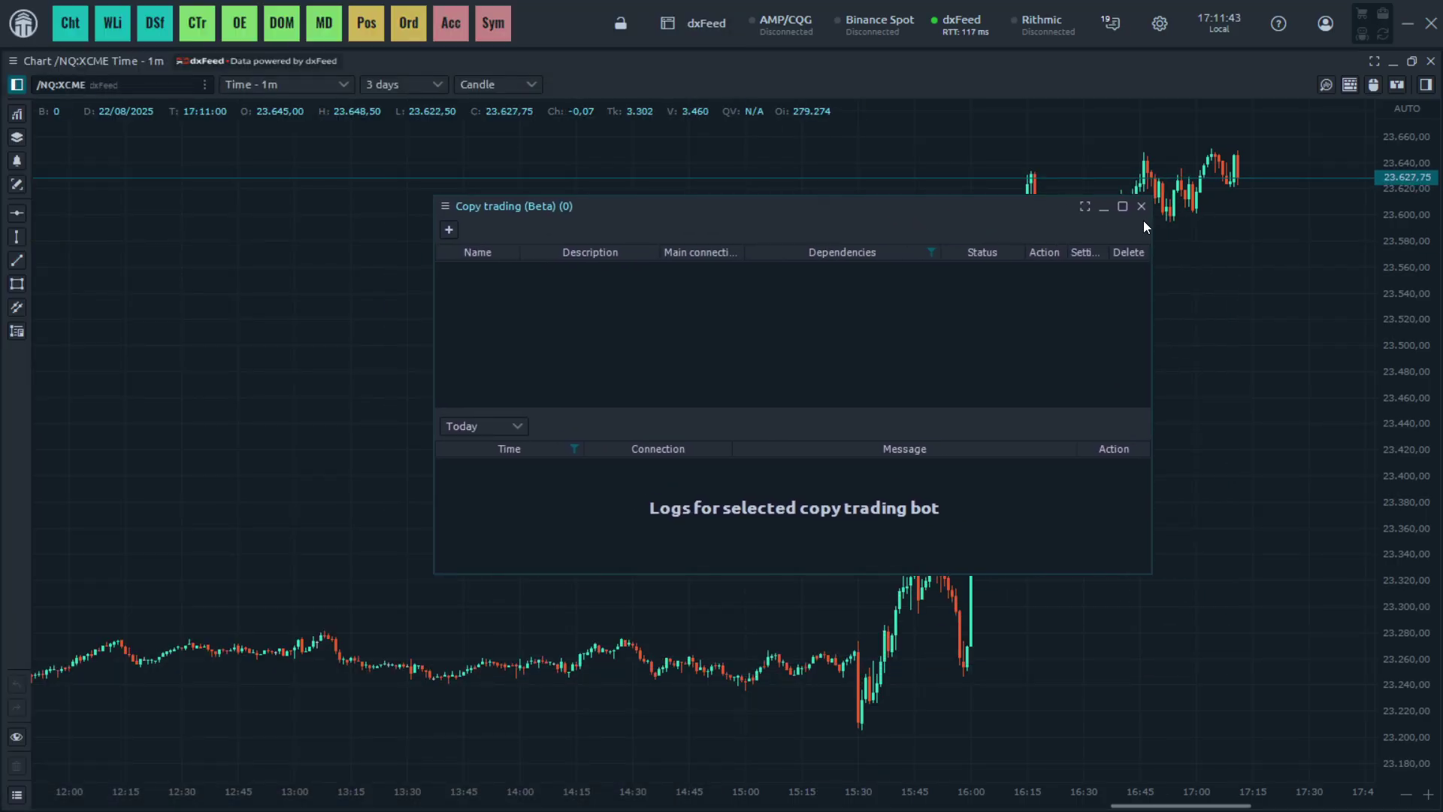
left_click(1141, 207)
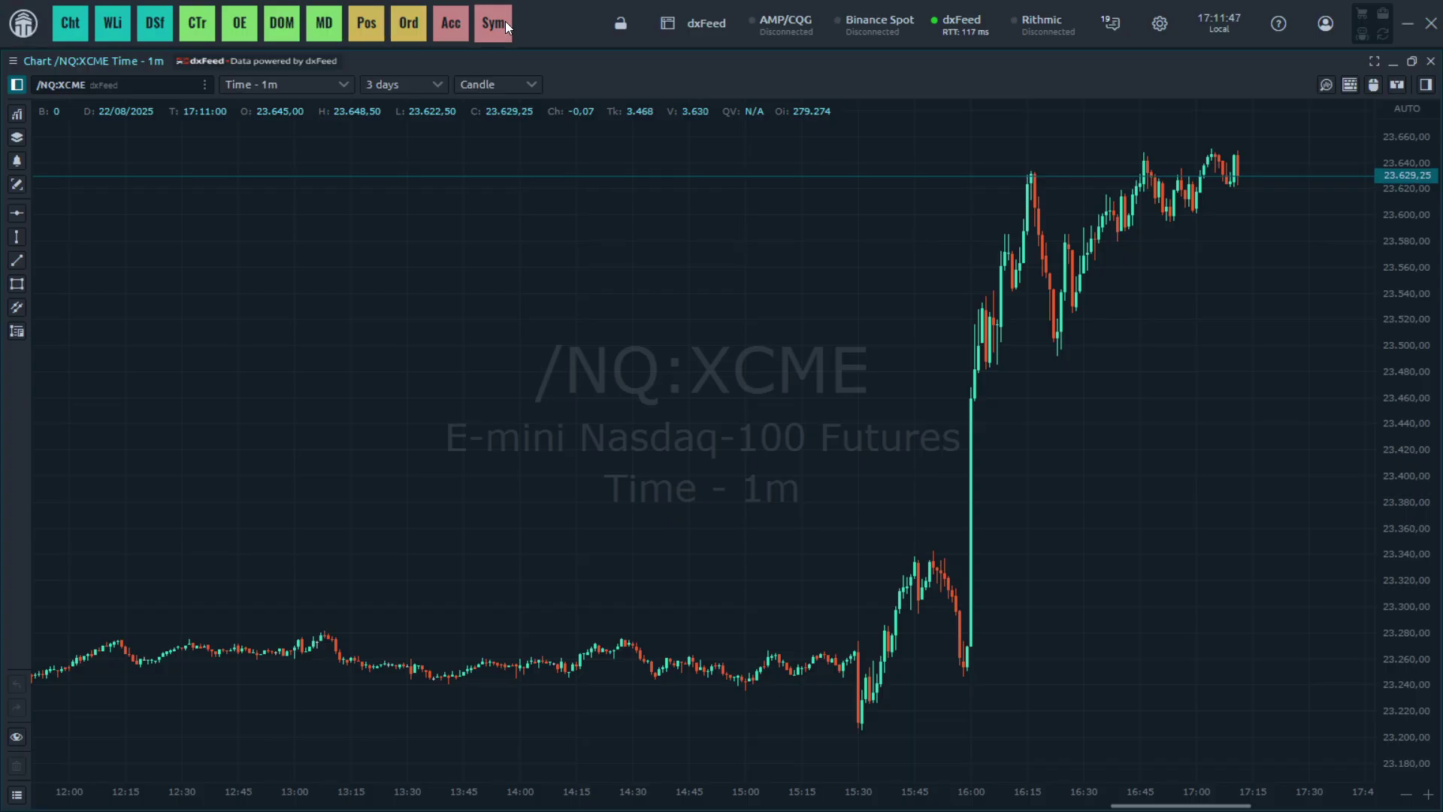
- Star the Multiple Order (MOE) panel as a favourite and close the panels menu
left_click(23, 23)
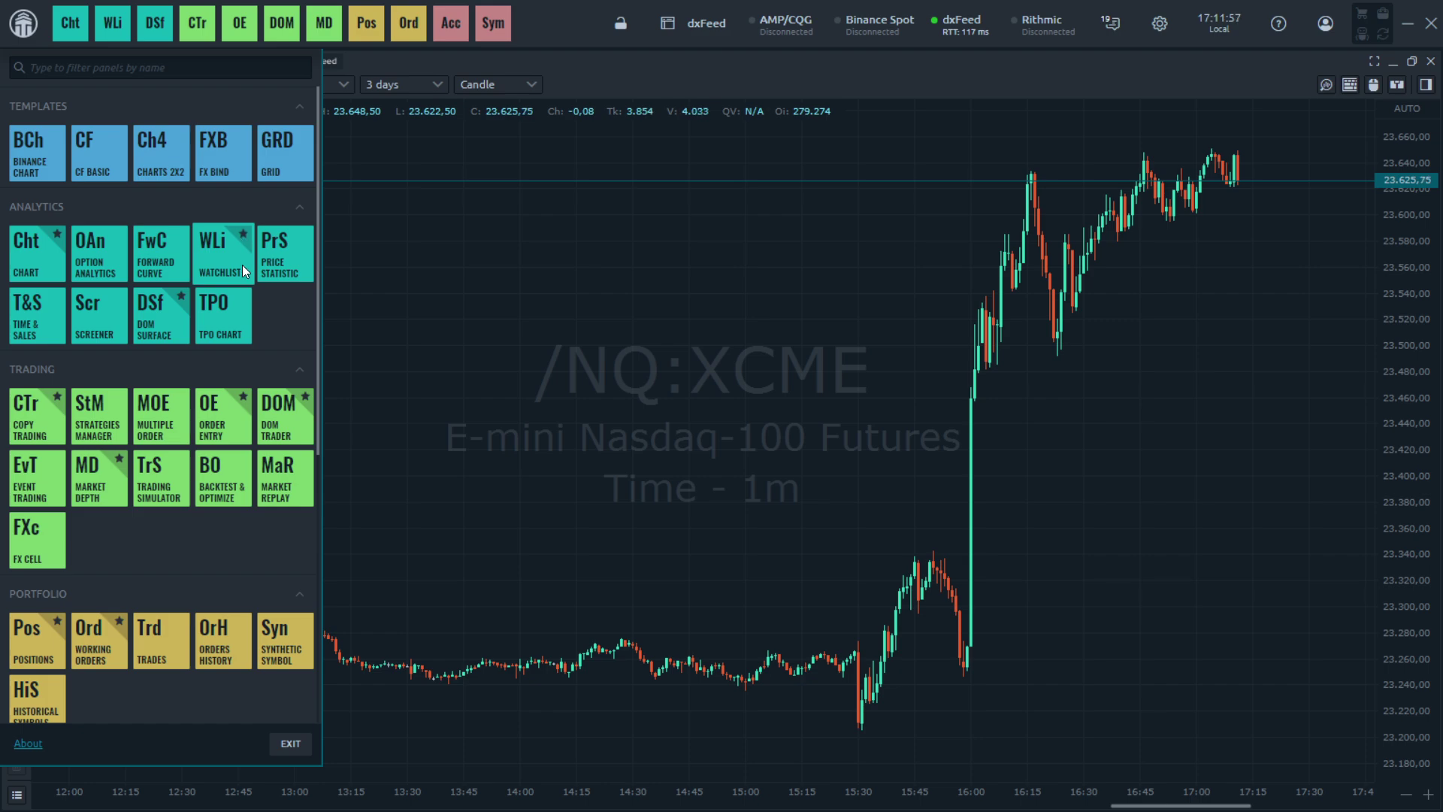
left_click(182, 396)
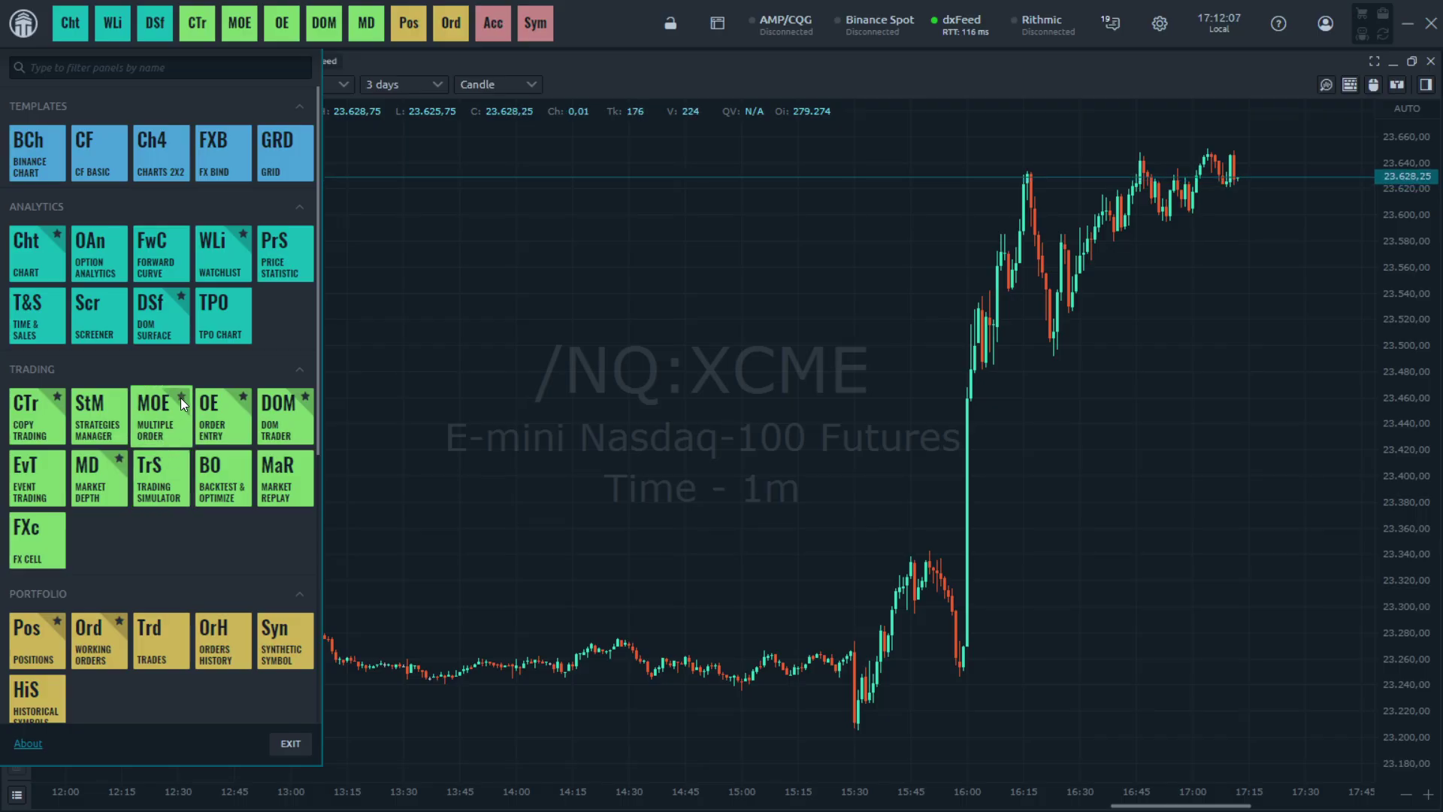
left_click(22, 24)
left_click(23, 24)
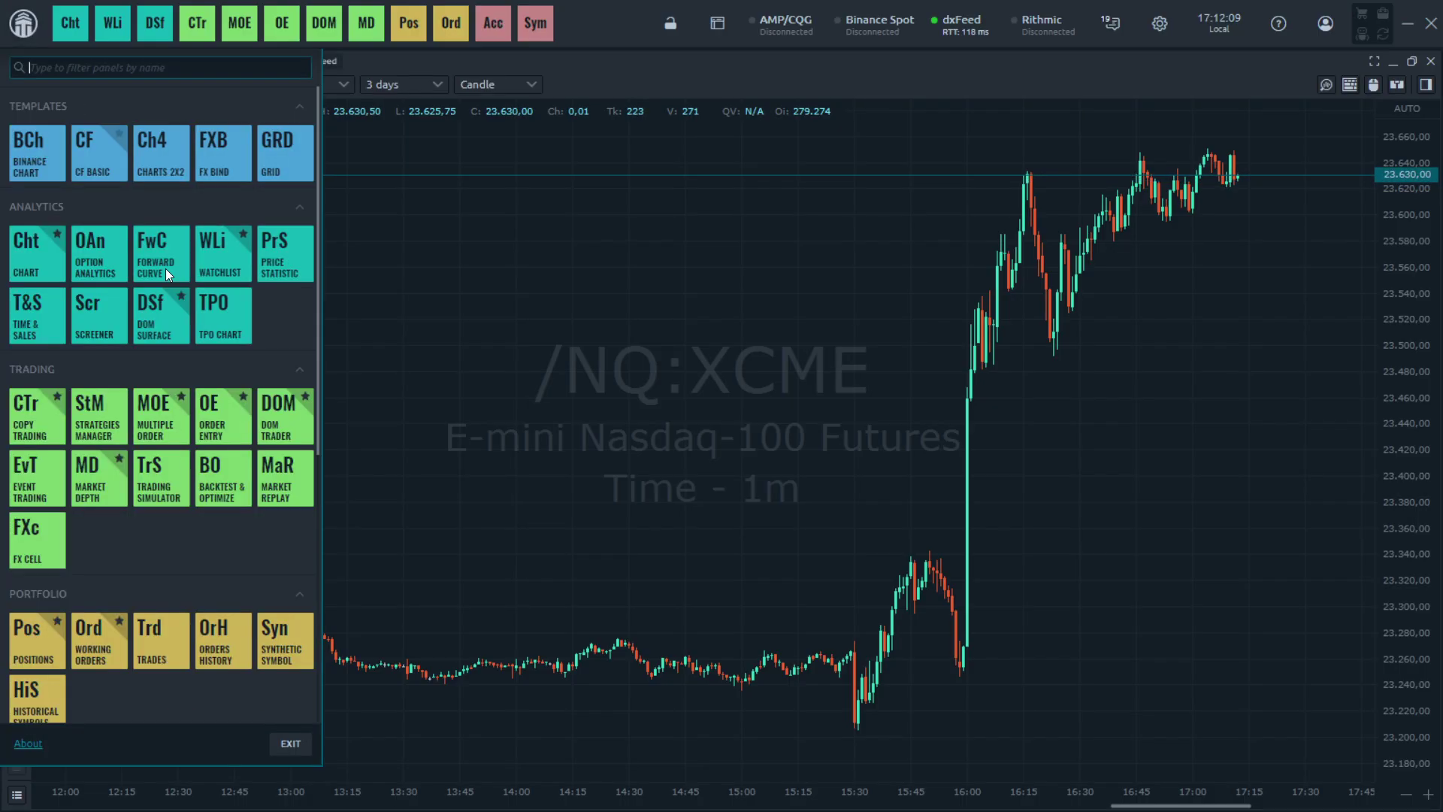
left_click(28, 25)
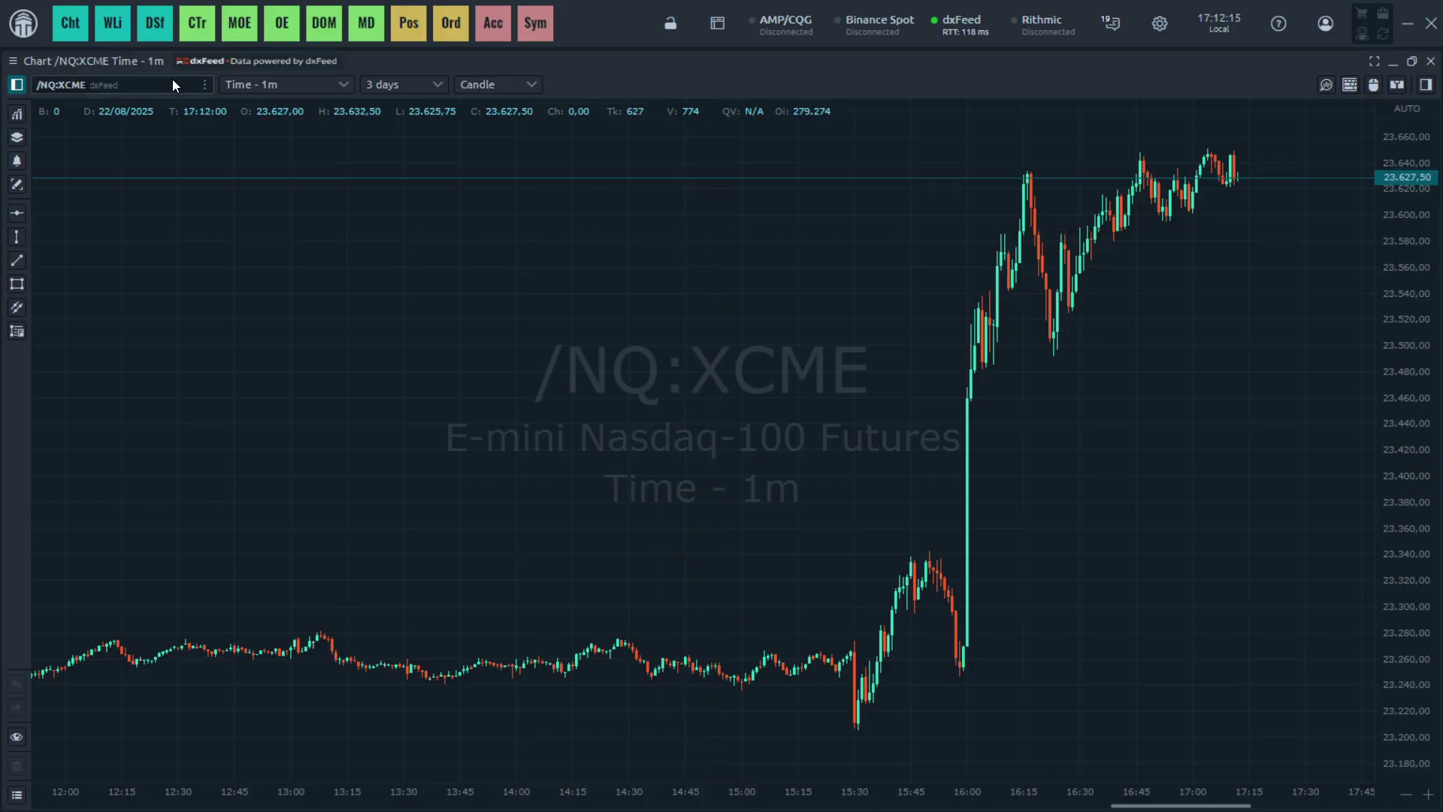
- Browse the chart's time range, chart type, indicator and symbol search menus
left_click(411, 84)
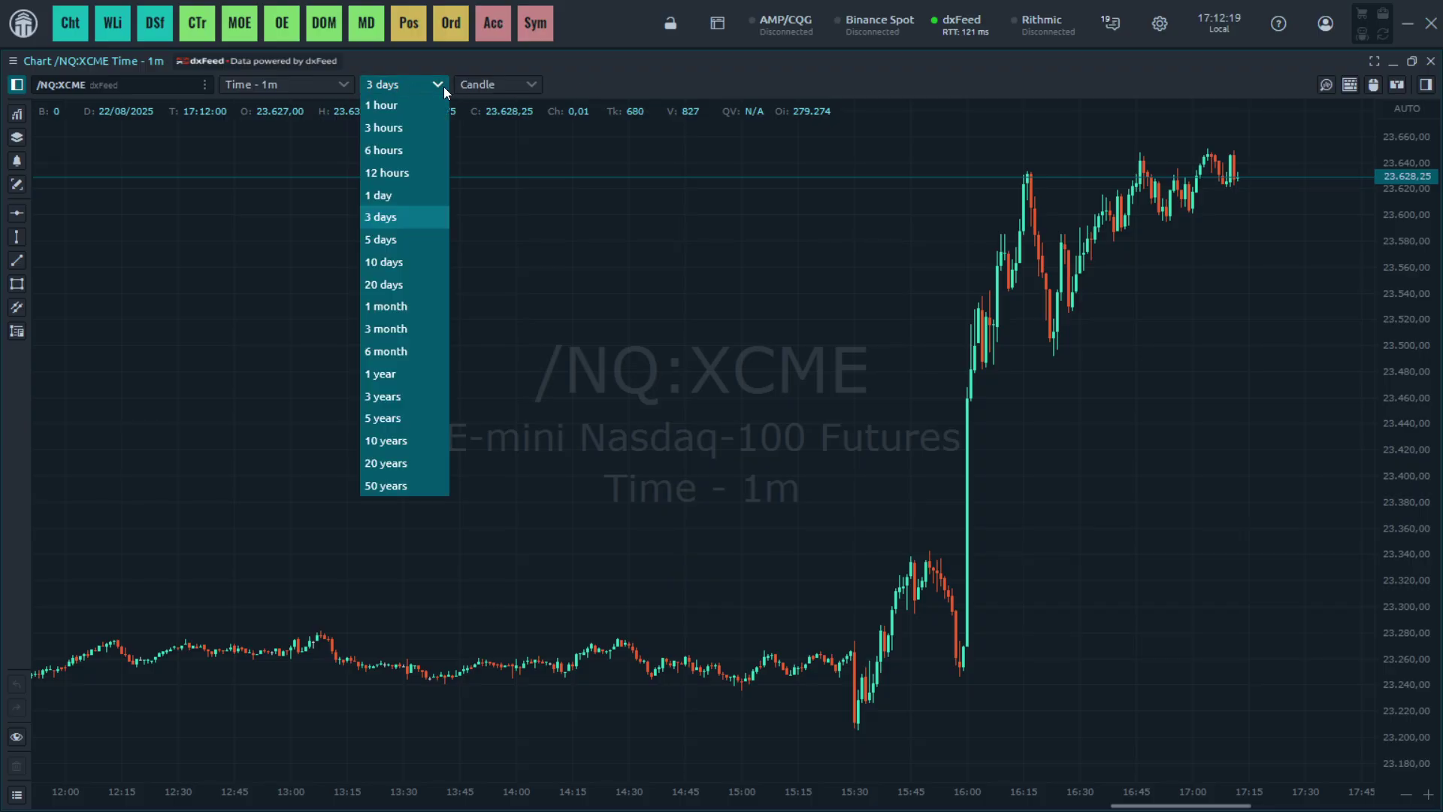
left_click(519, 85)
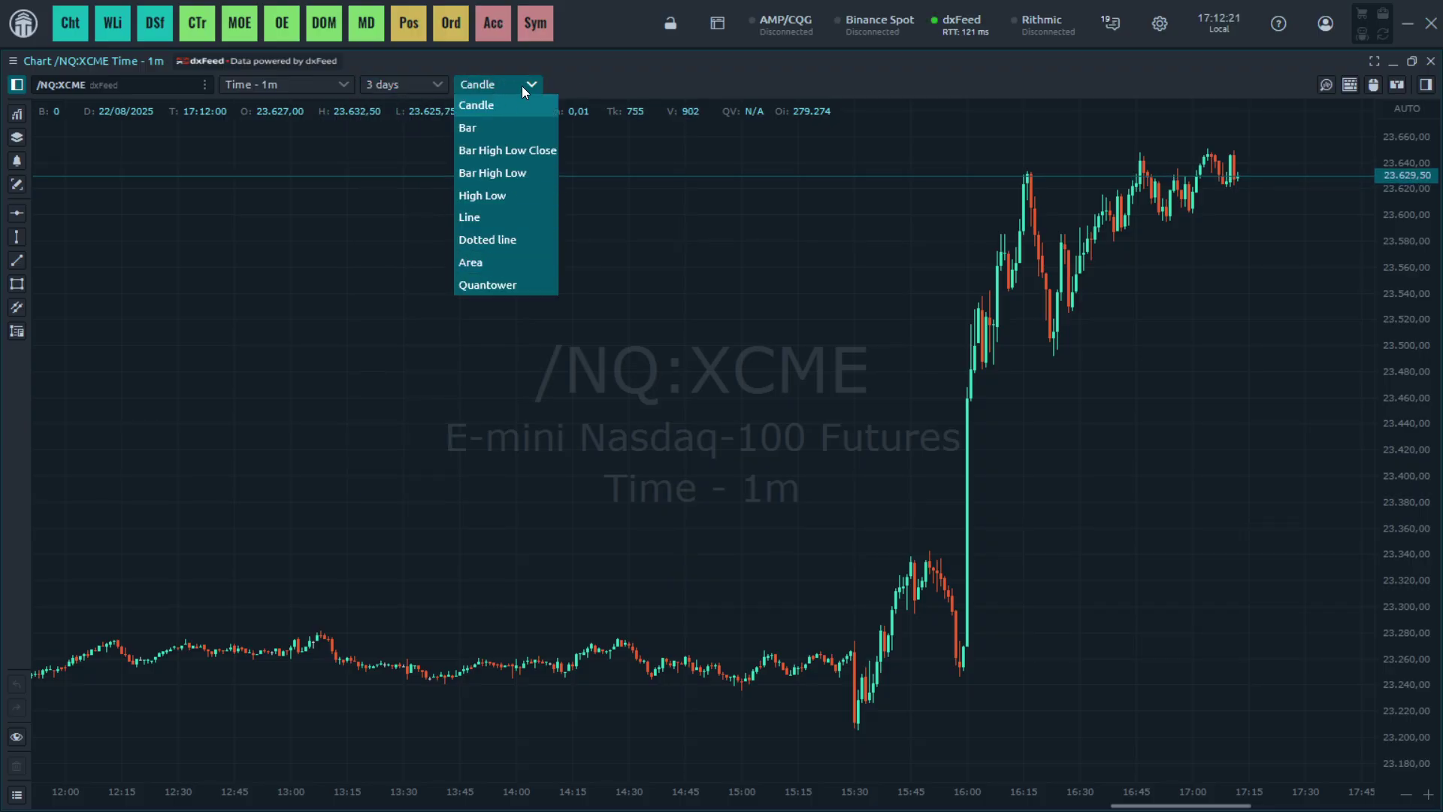
left_click(17, 114)
left_click(17, 114)
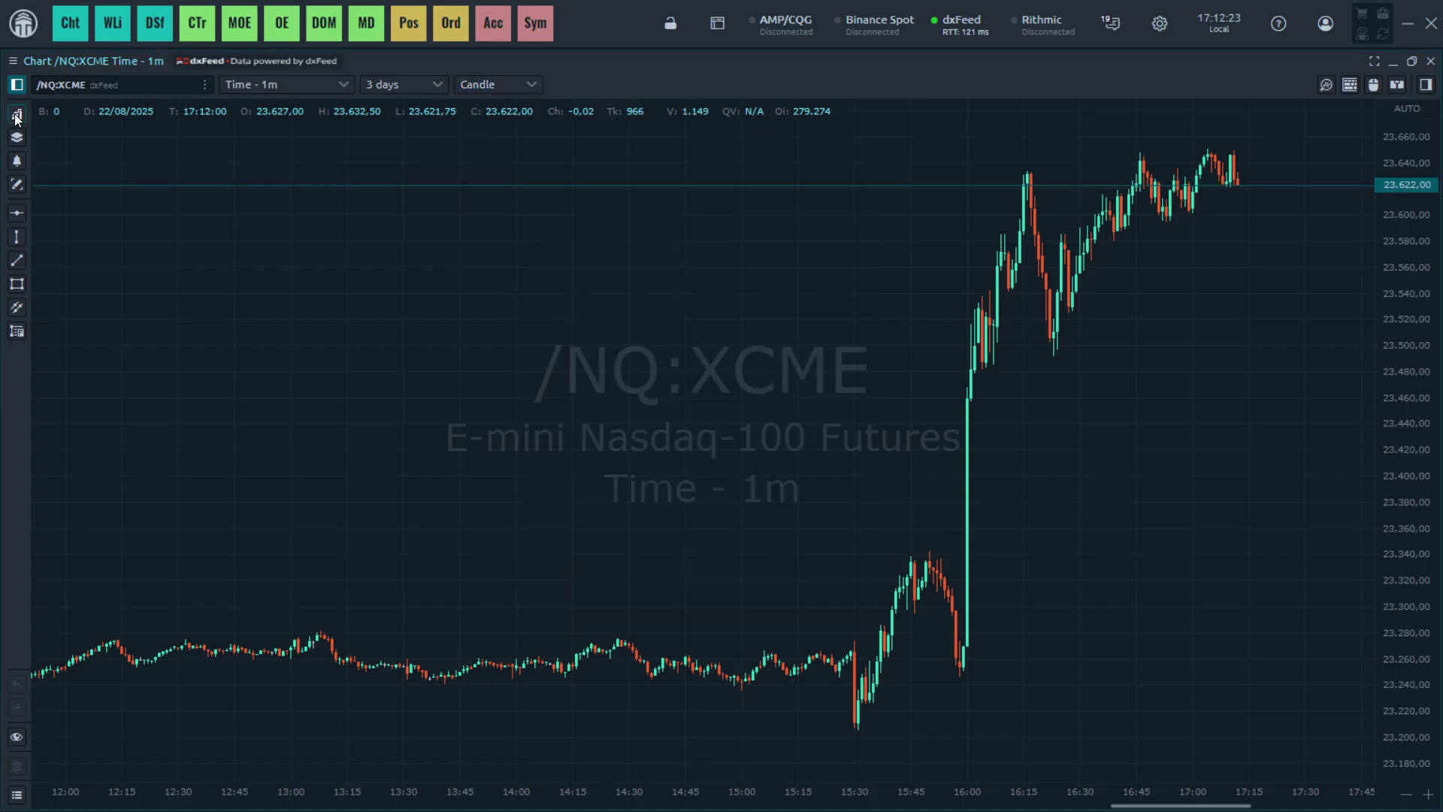
left_click(17, 138)
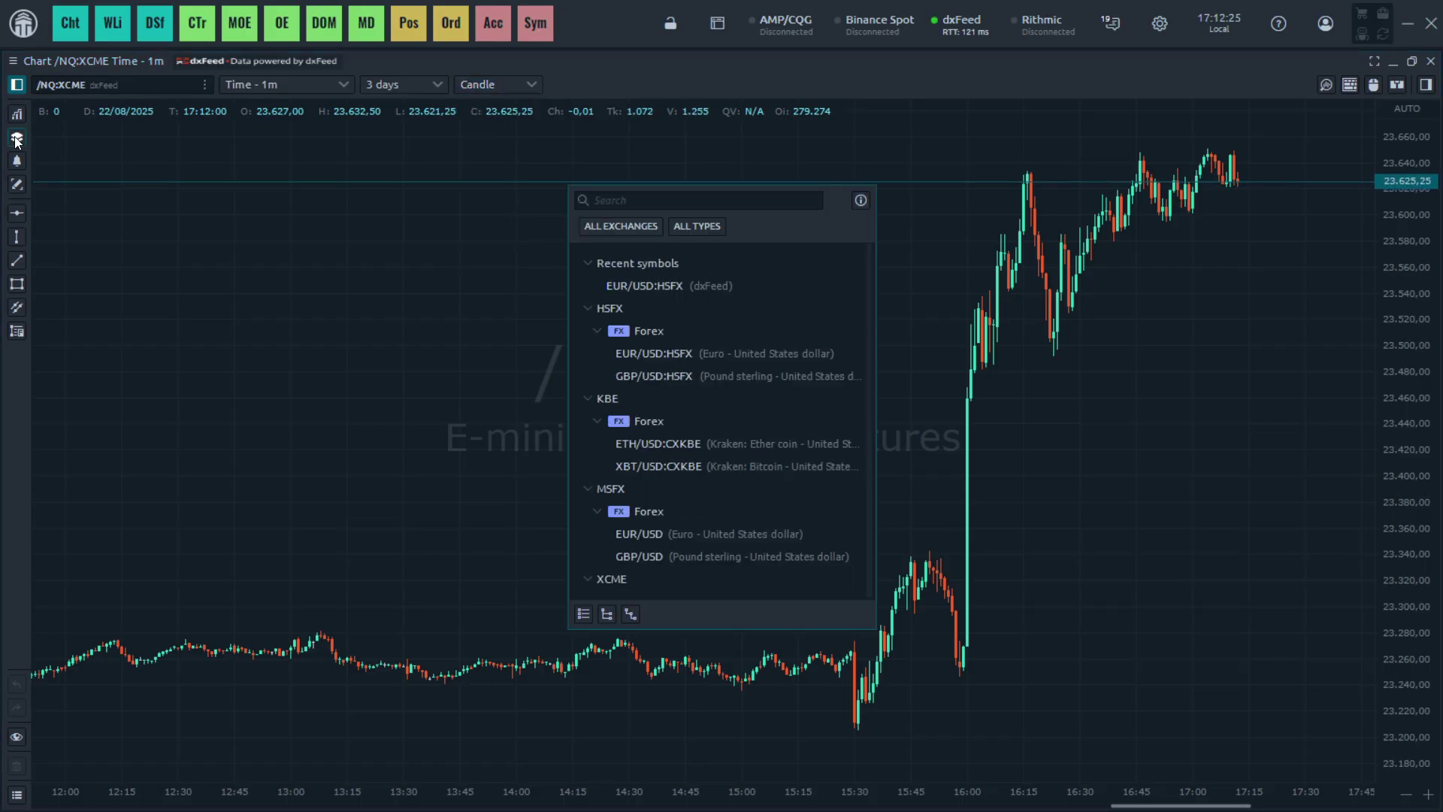
left_click(17, 139)
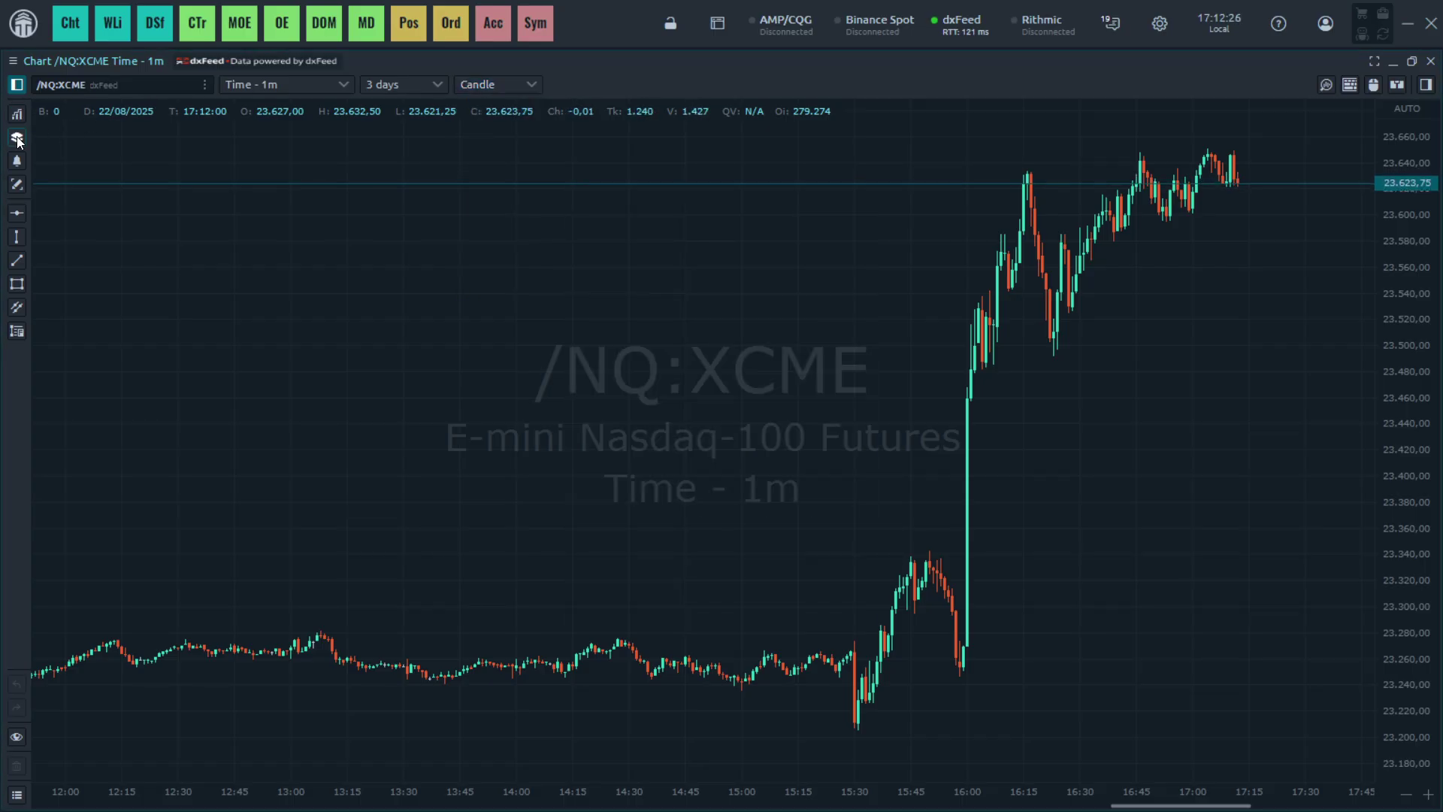
- Draw a vertical line at 13:08 and hide the drawing toolbar
left_click(17, 236)
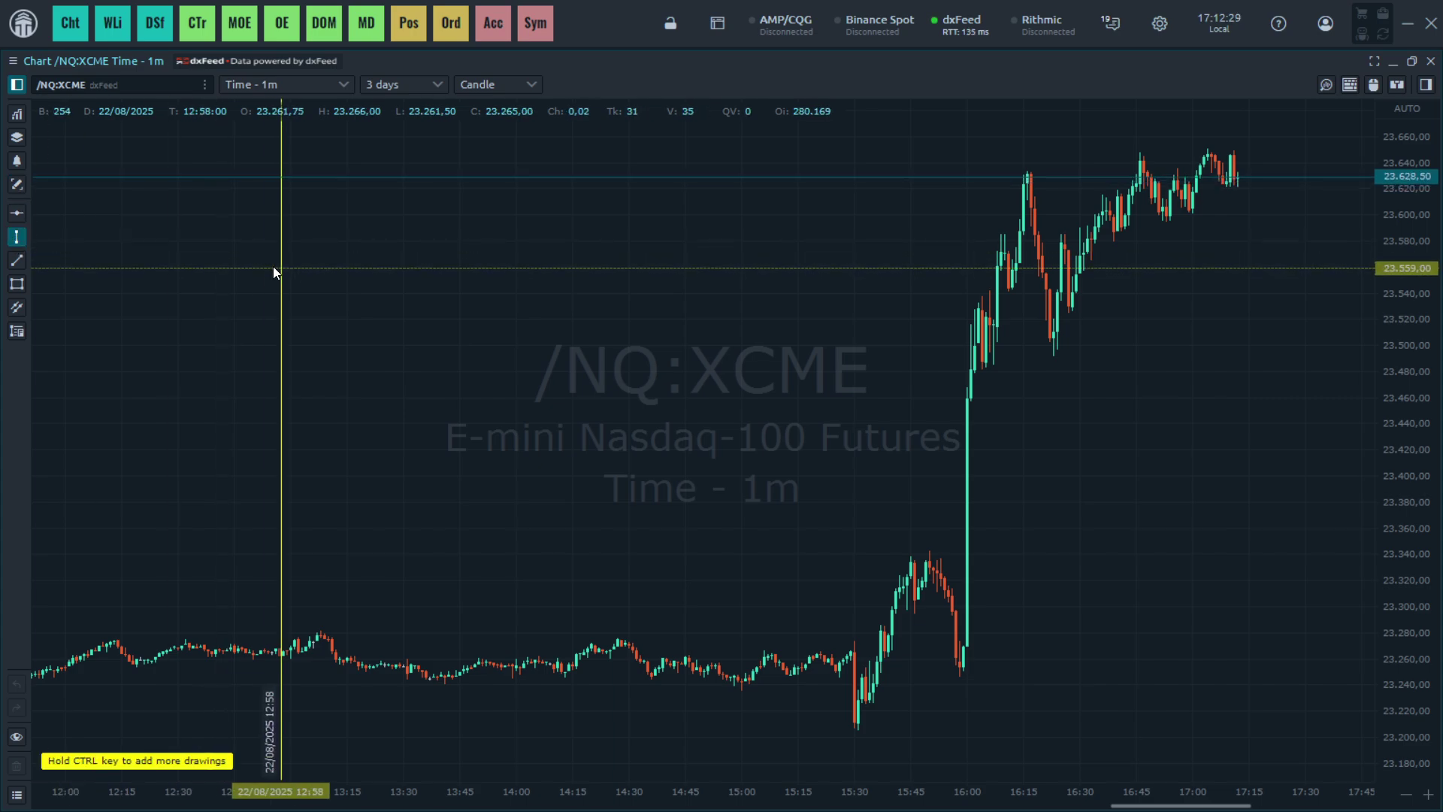
left_click(322, 312)
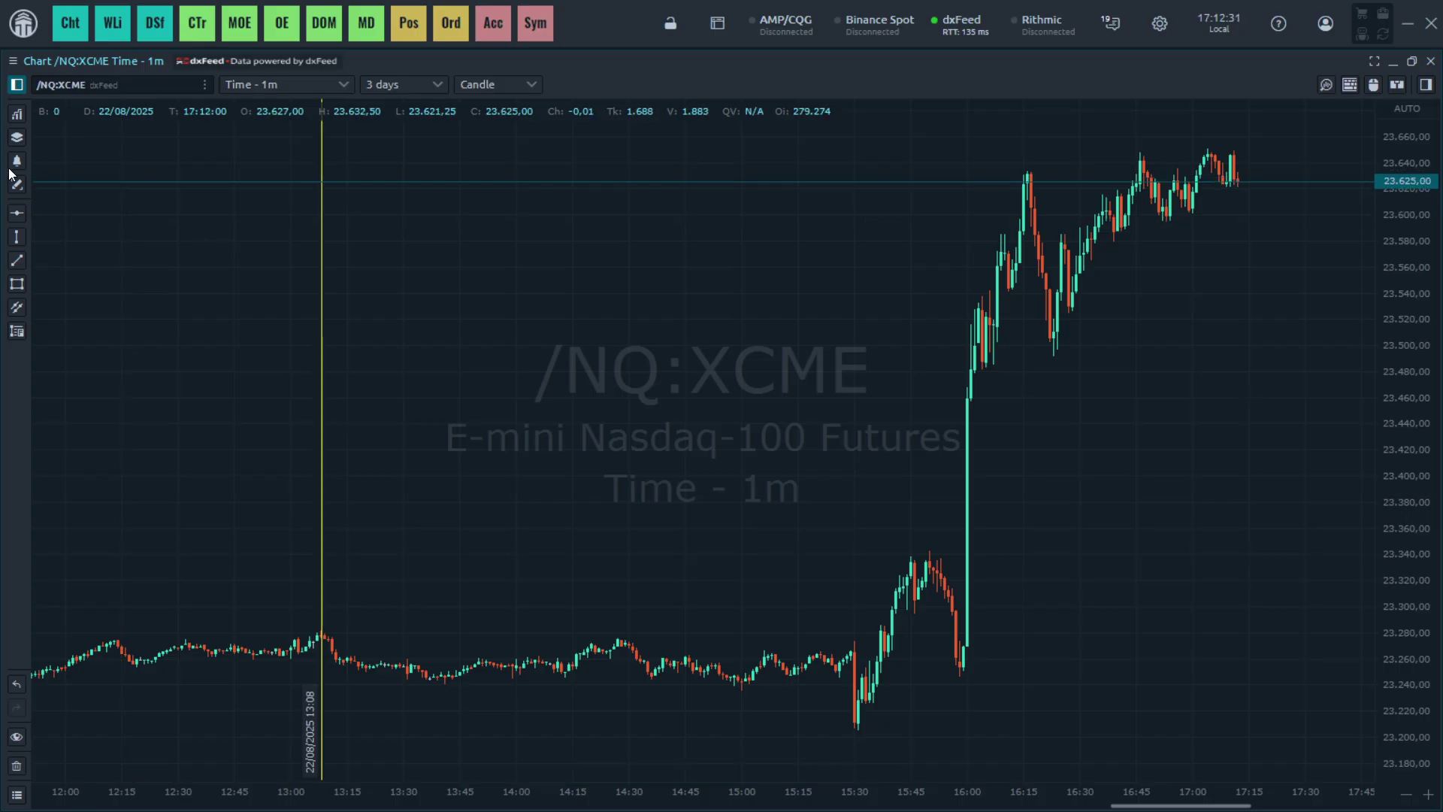
left_click(21, 87)
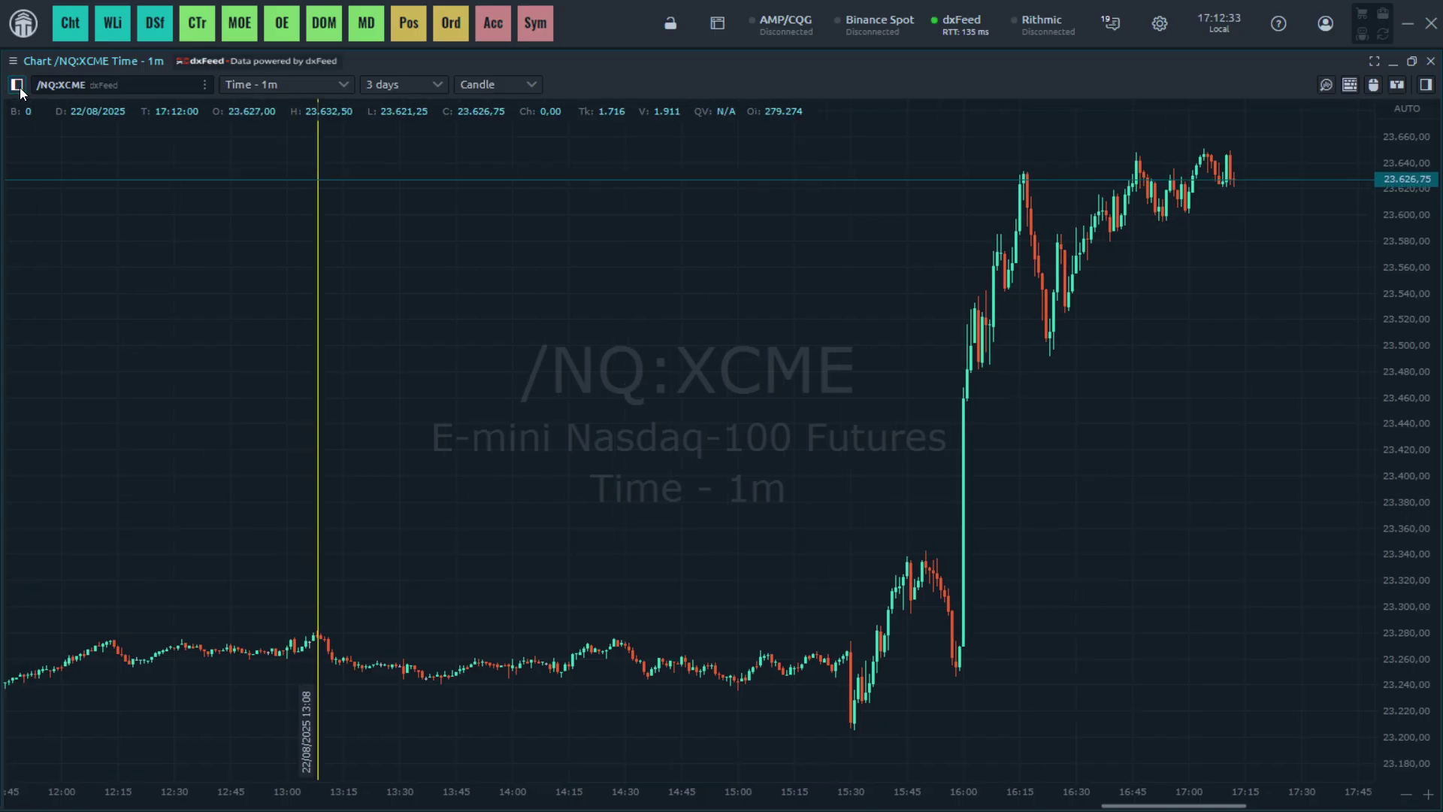
- Restore the drawing toolbar, open the order-entry side panel, and enable Chart Trader and on-chart order placement
left_click(18, 85)
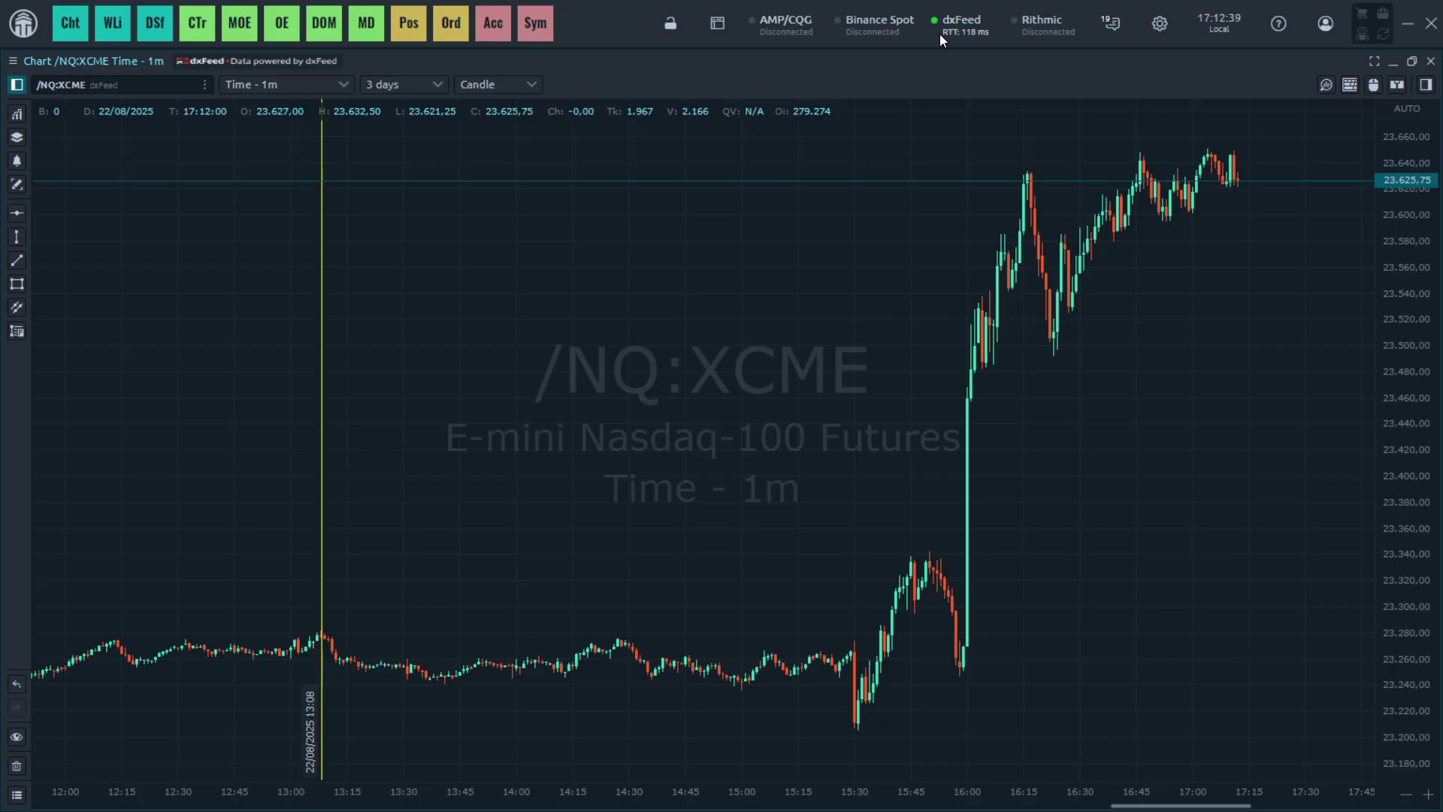
left_click(1426, 85)
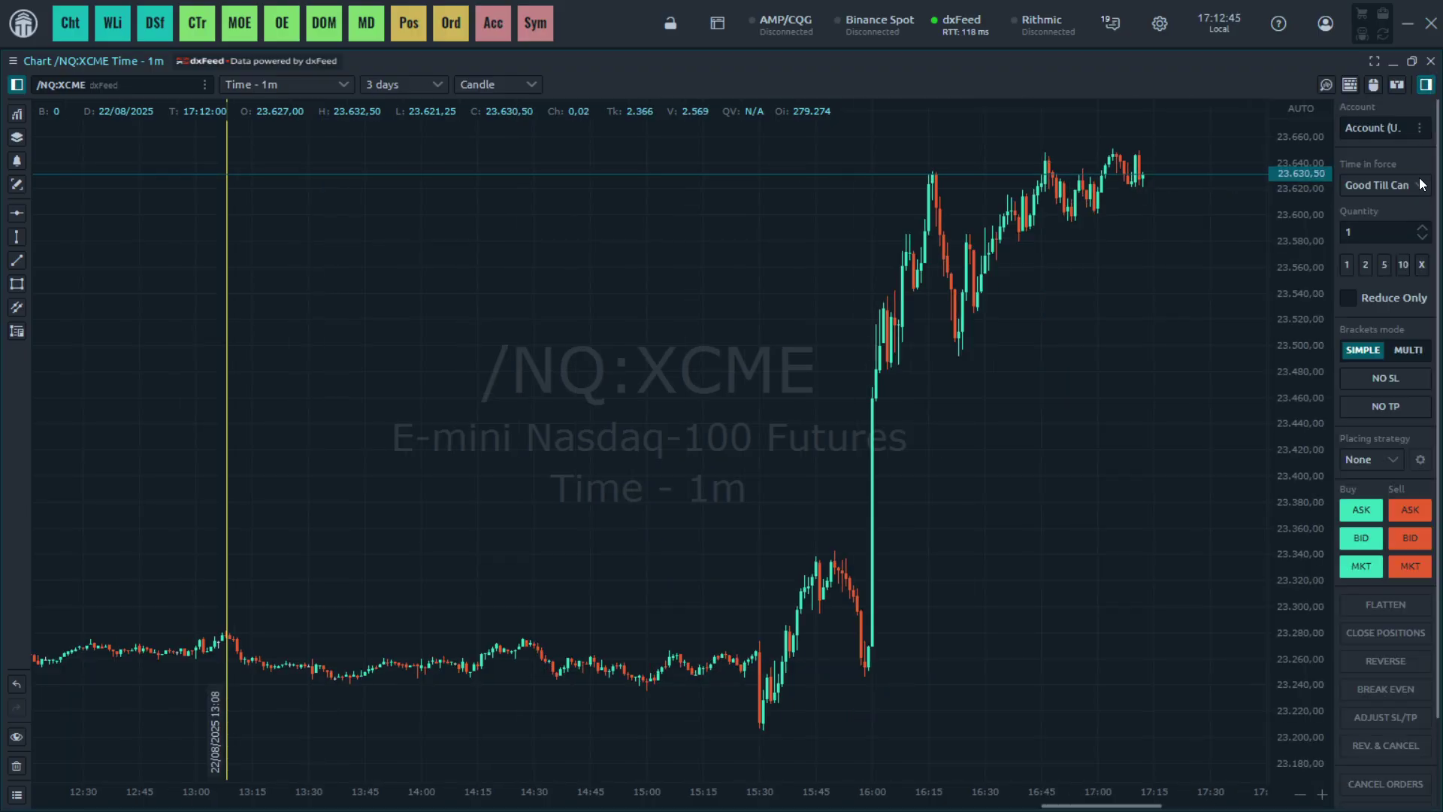
left_click(1398, 84)
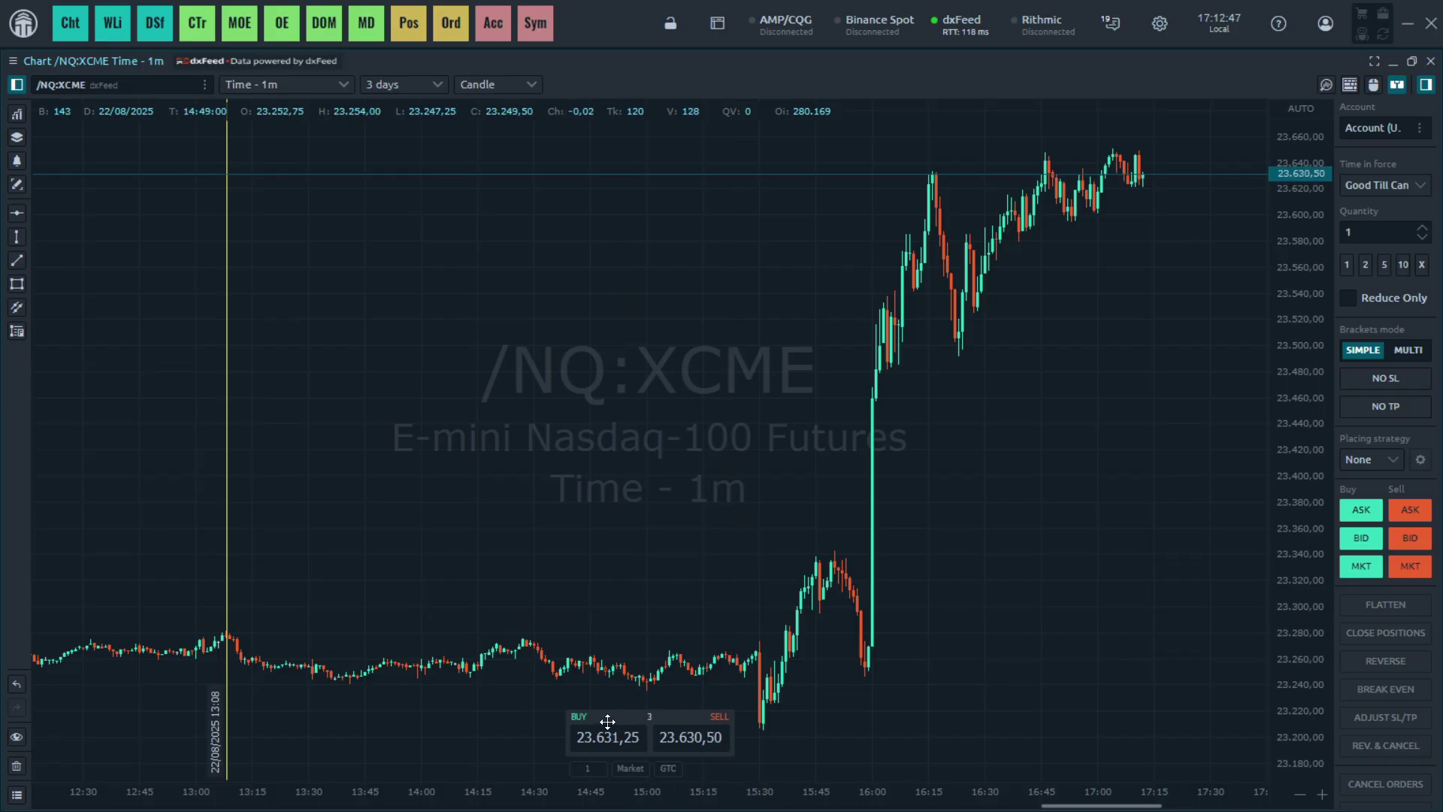
left_click(1371, 88)
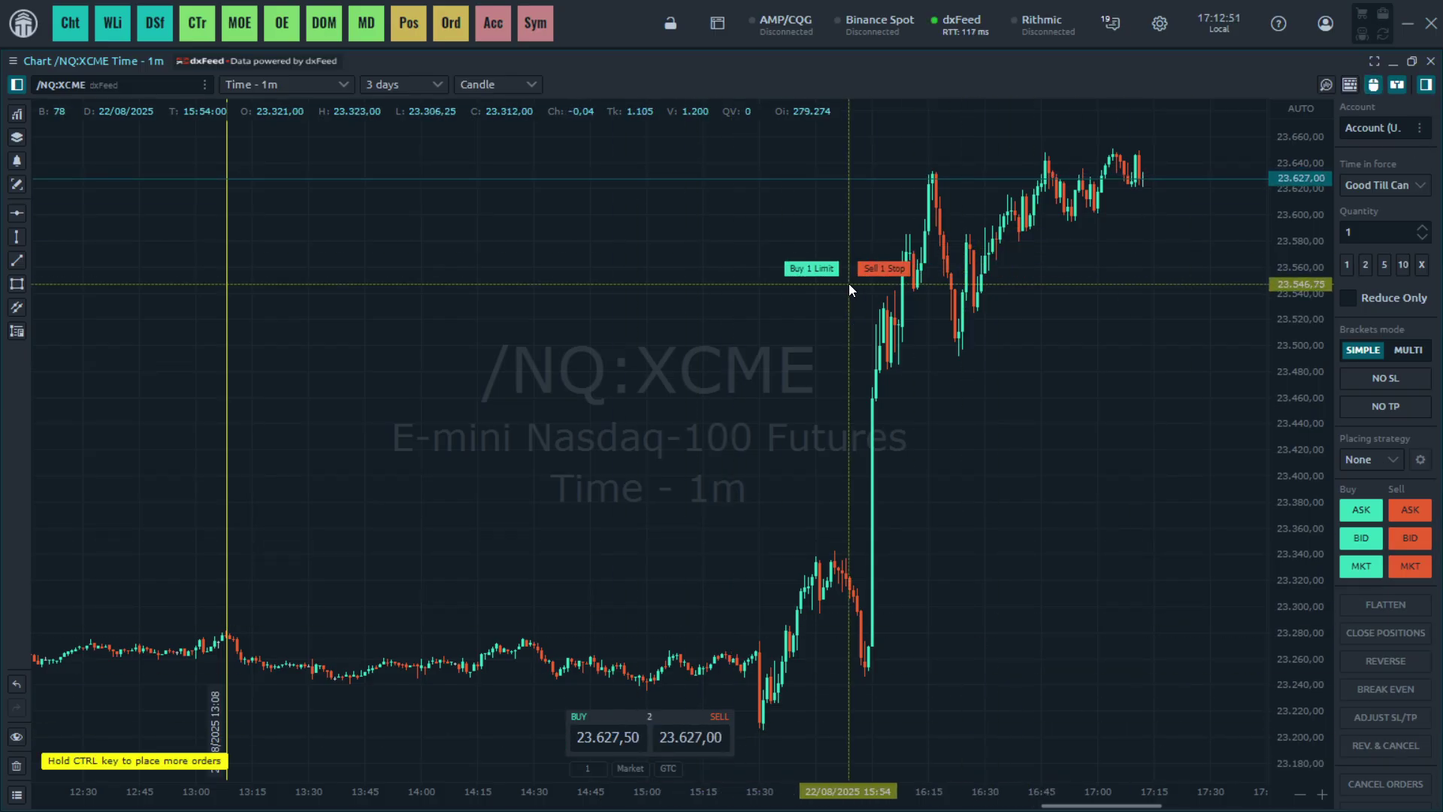
- Show the volume analysis toolbar, inspect STEP PROFILE settings, and toggle keyboard trading
left_click(1326, 86)
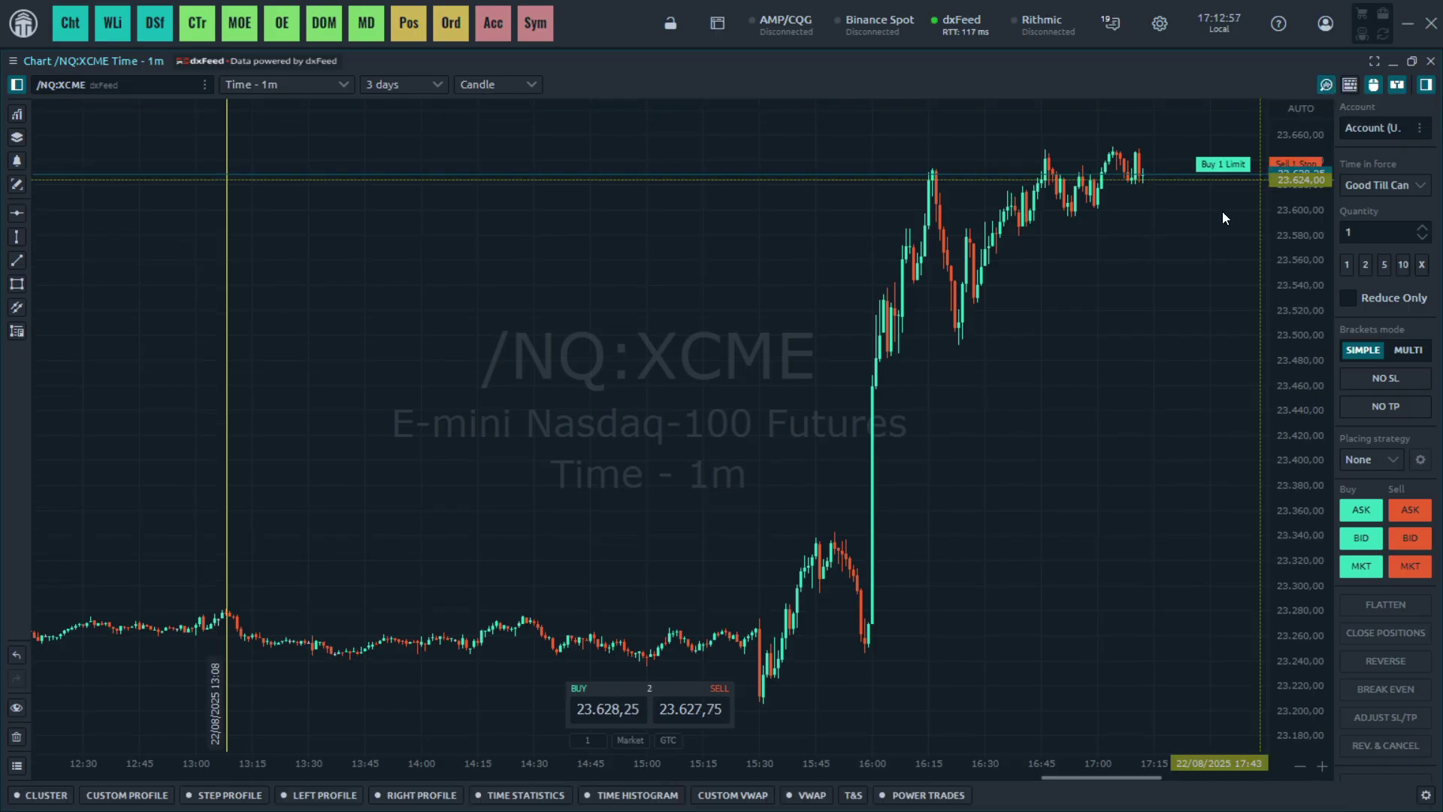
left_click(211, 795)
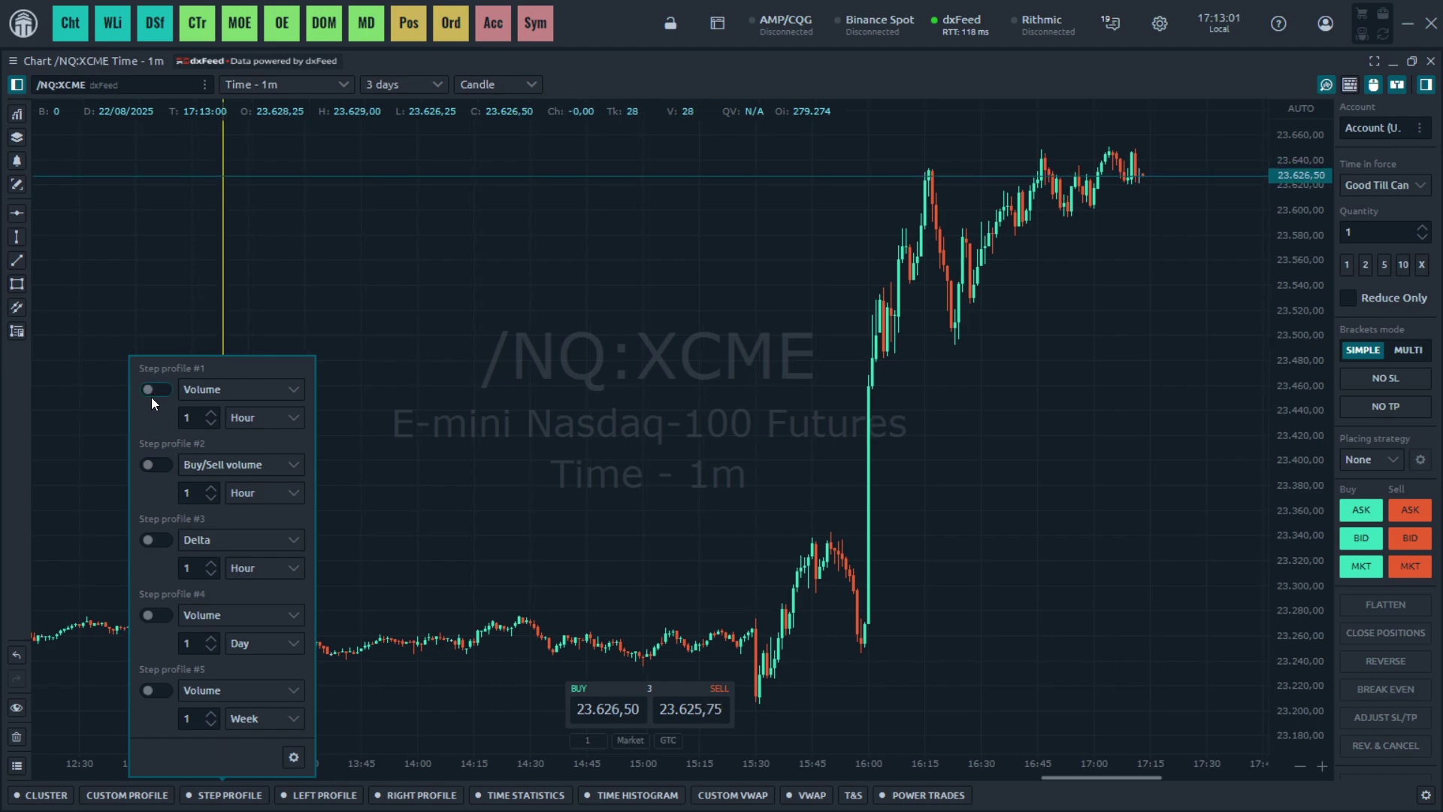
left_click(1350, 85)
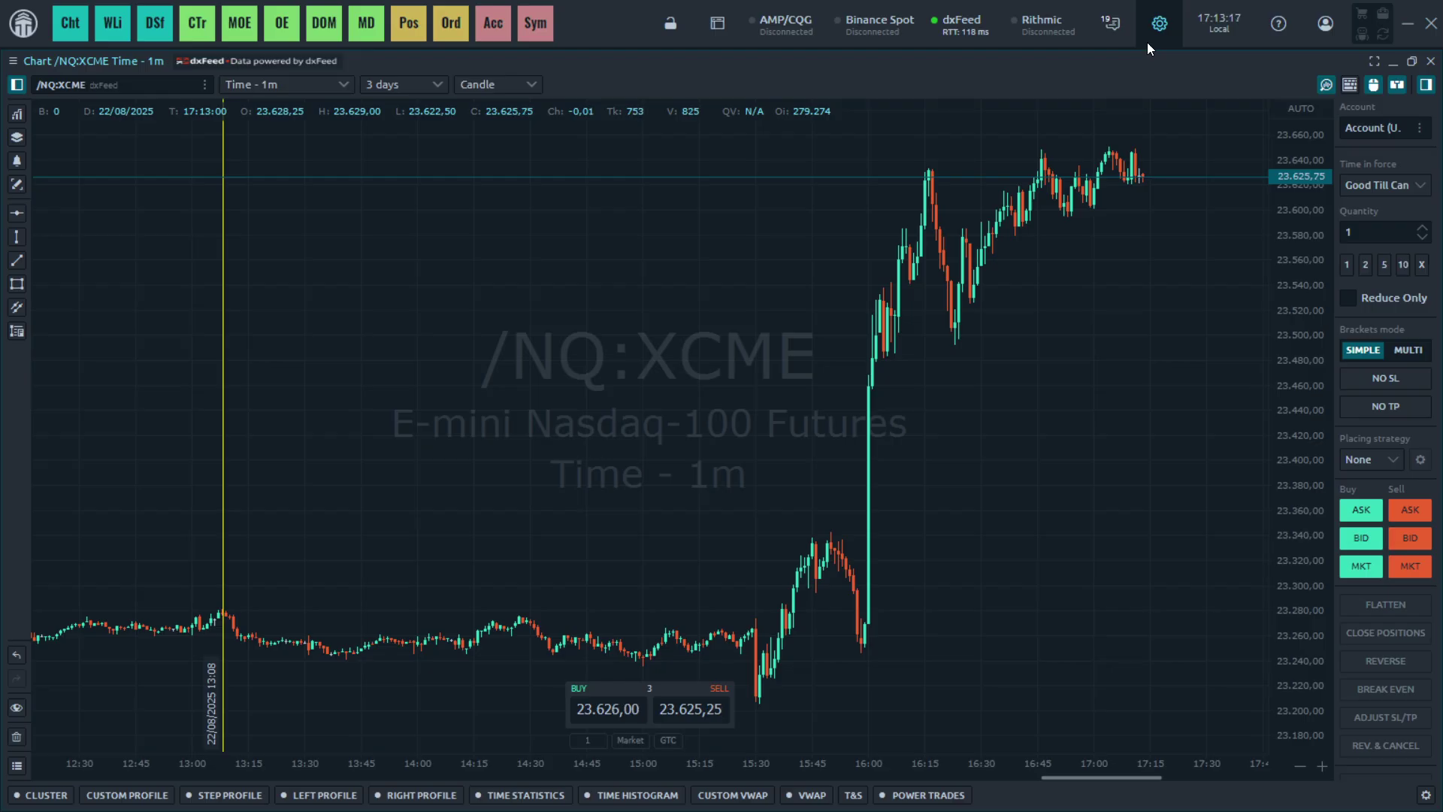
left_click(33, 31)
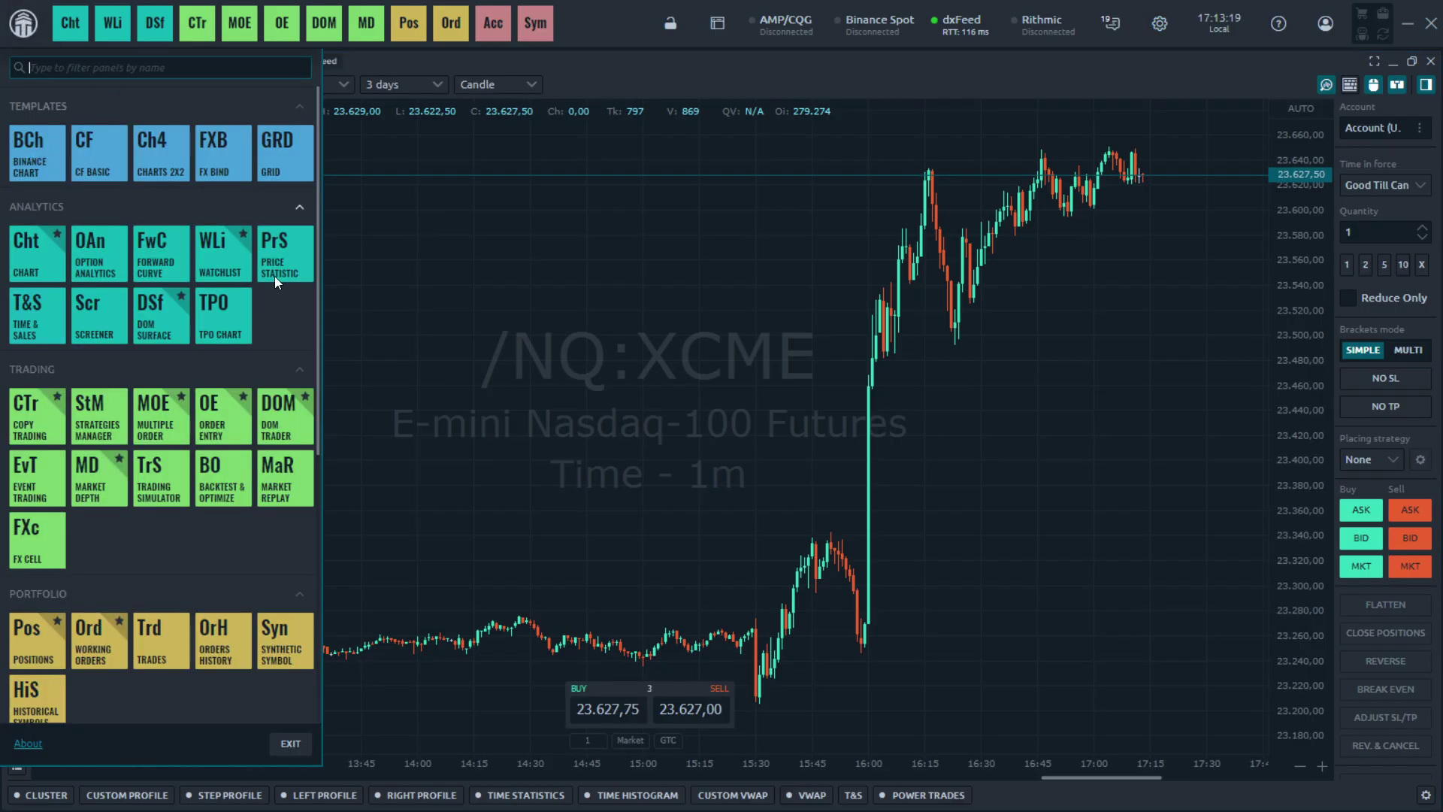
scroll(113, 398, "down", 5)
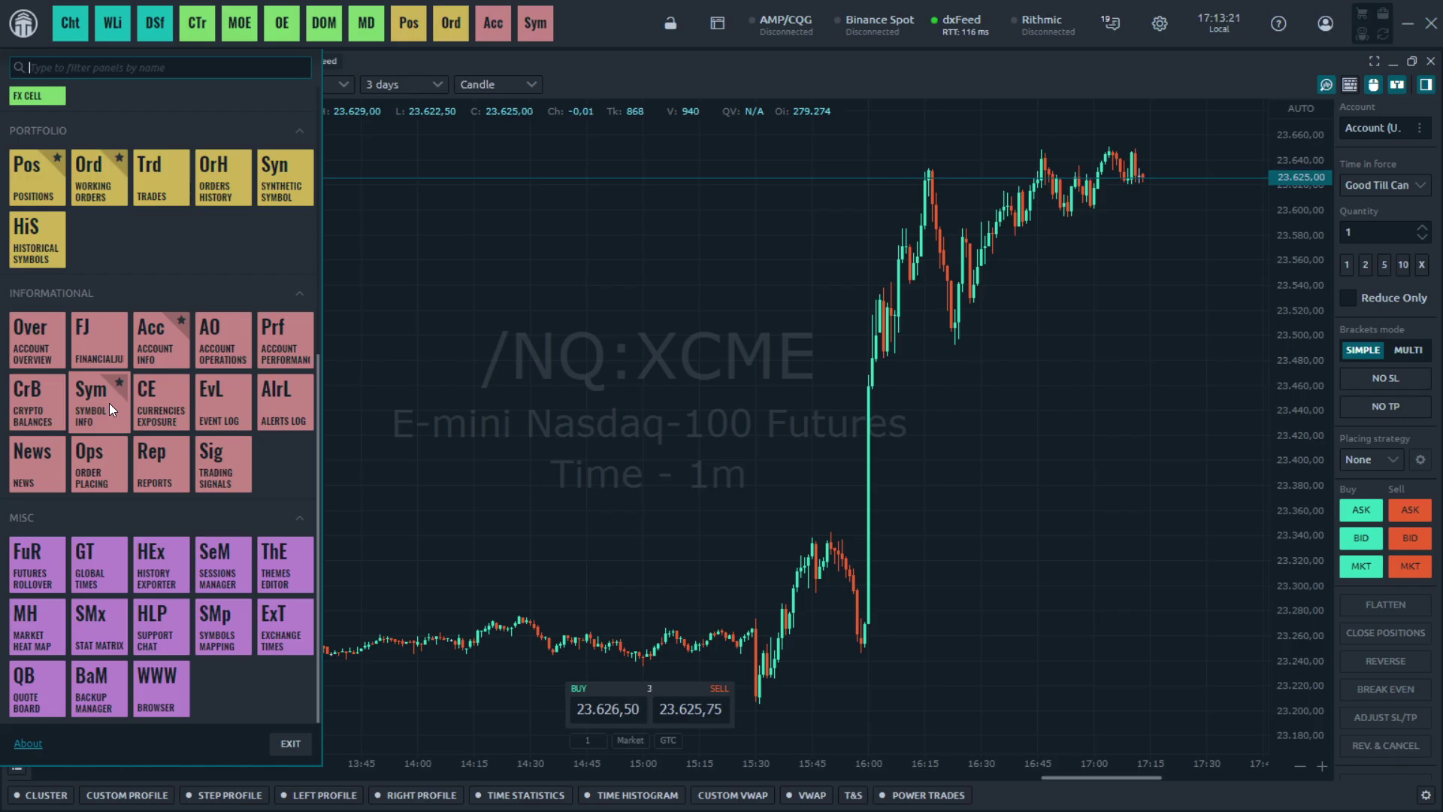
scroll(110, 403, "up", 5)
left_click(656, 74)
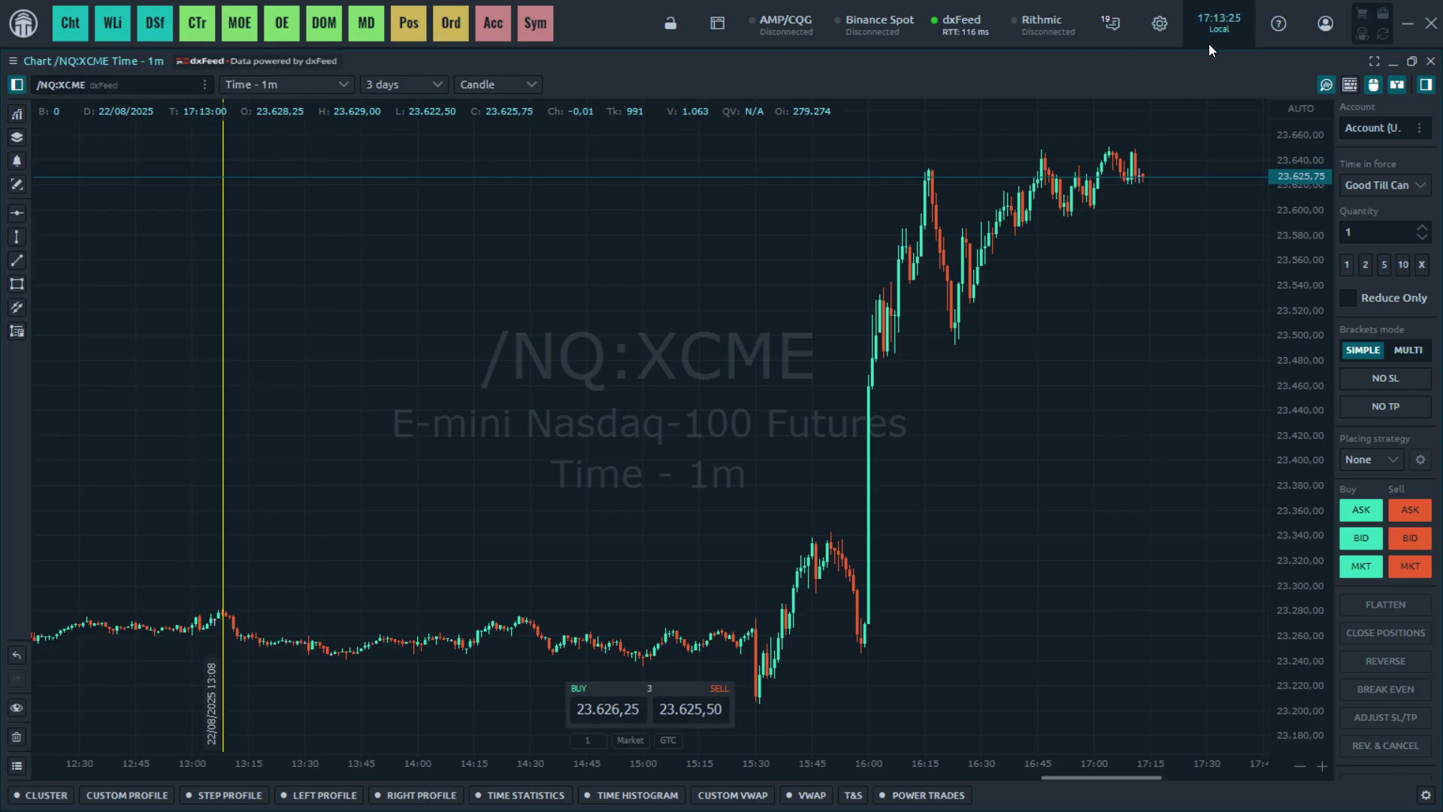
left_click(1166, 24)
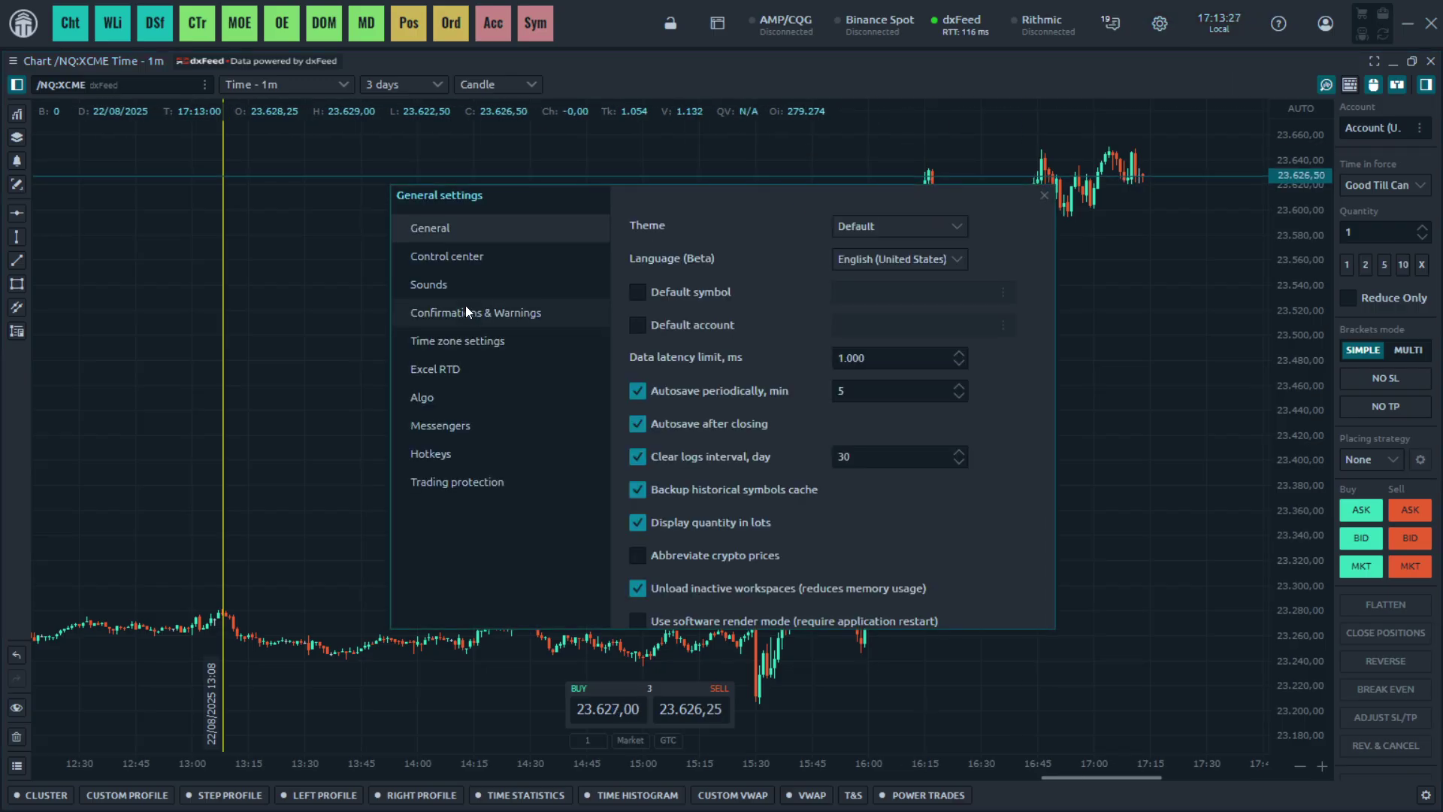
left_click(458, 460)
left_click(447, 267)
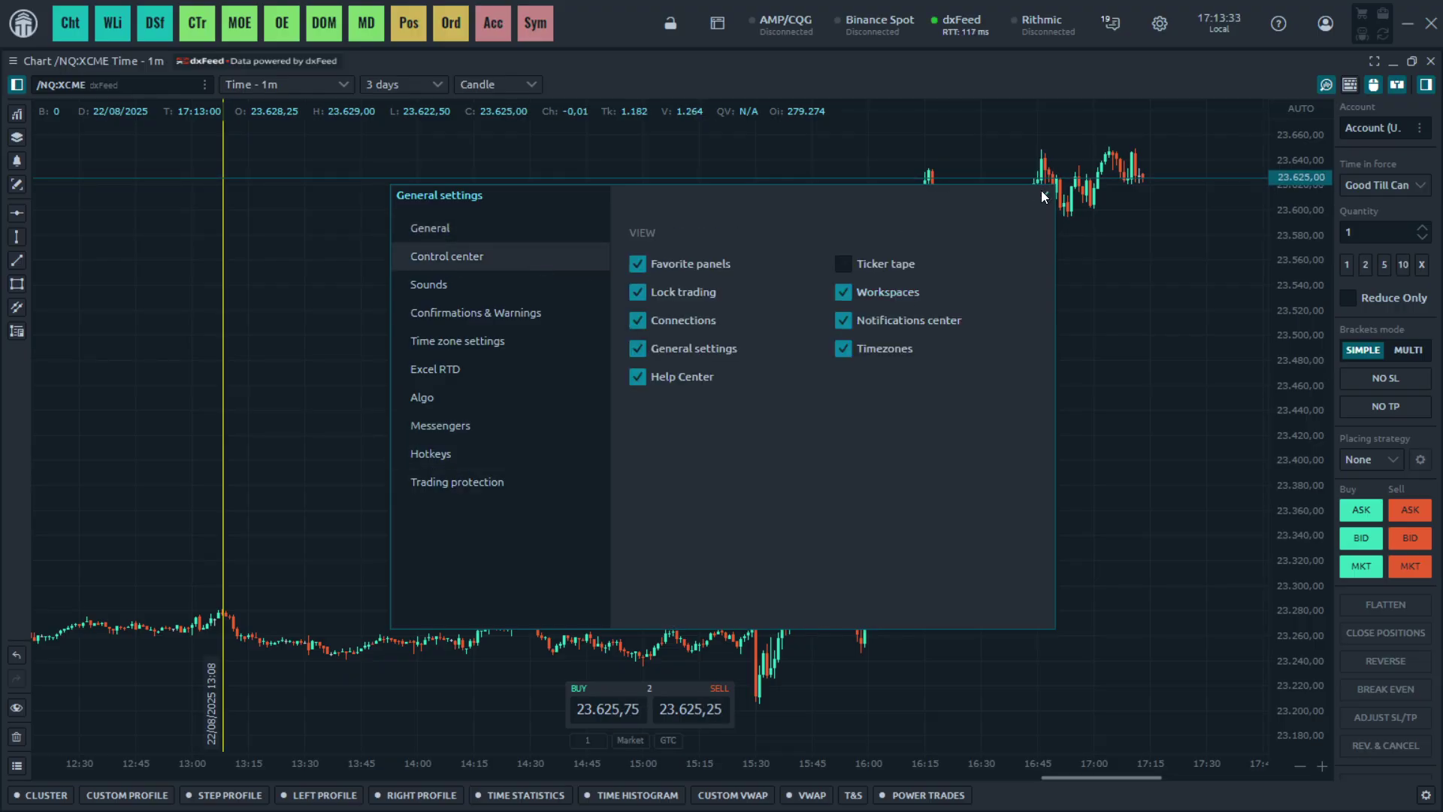
left_click(1043, 195)
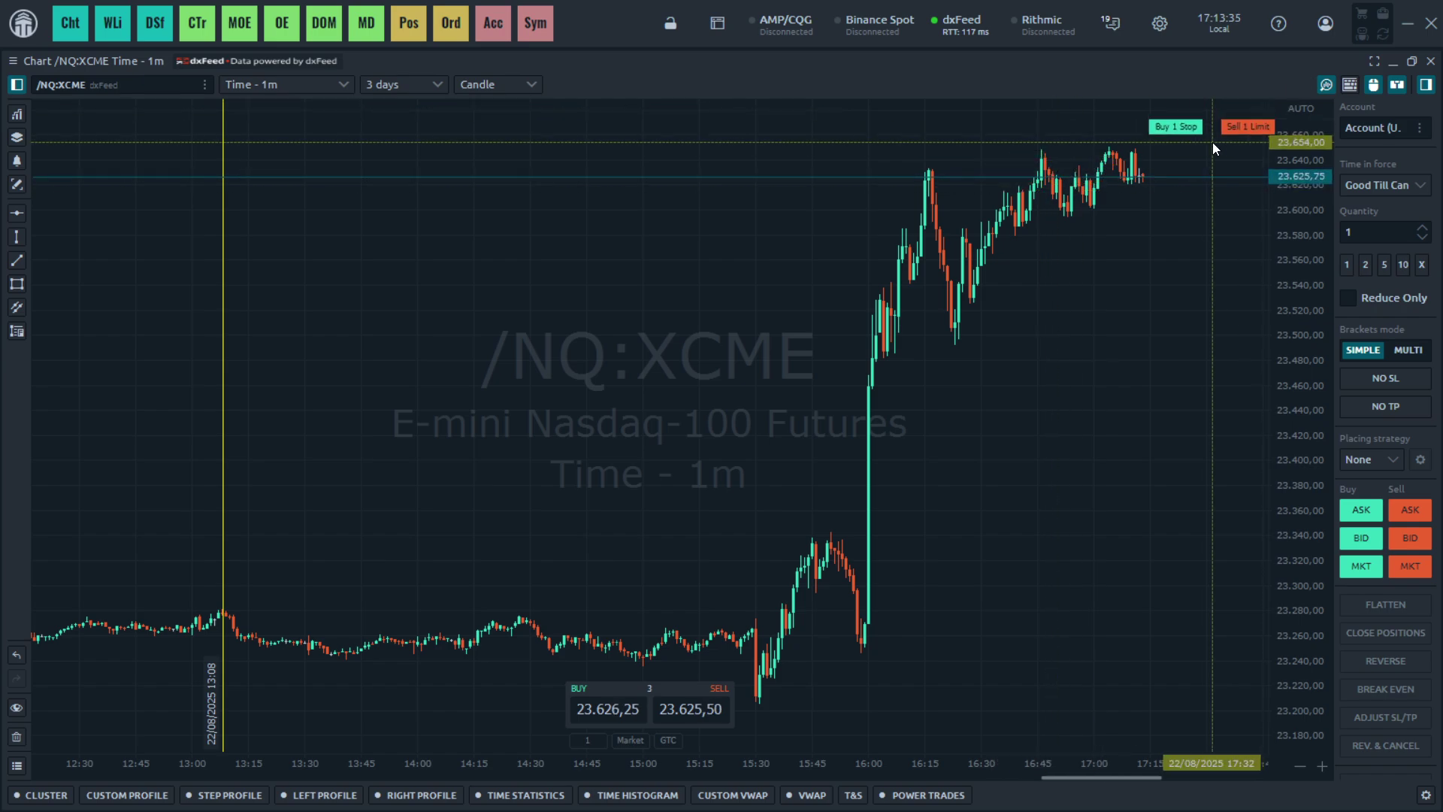